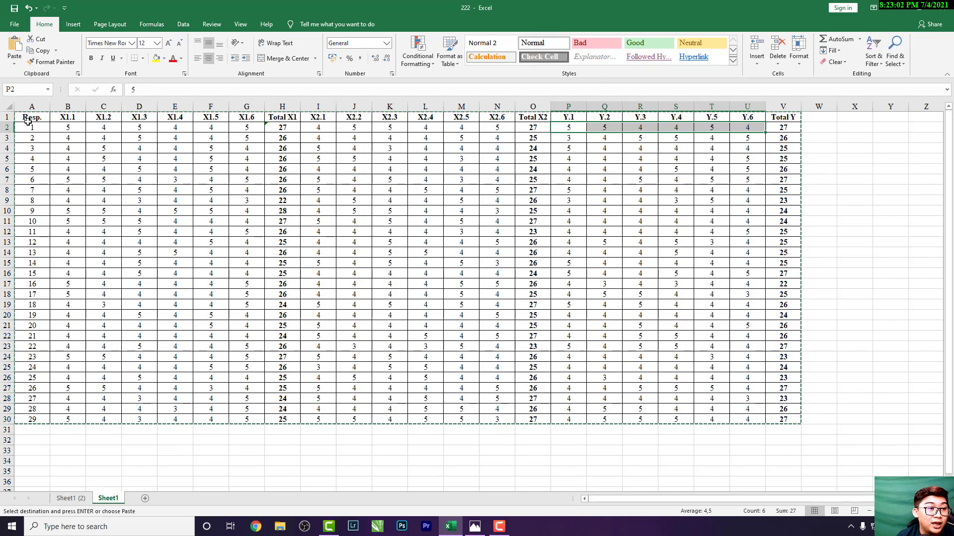
Step: Examine the respondent numbers in the first column and the X1, X2 and Y item headings of the survey sheet
click(34, 129)
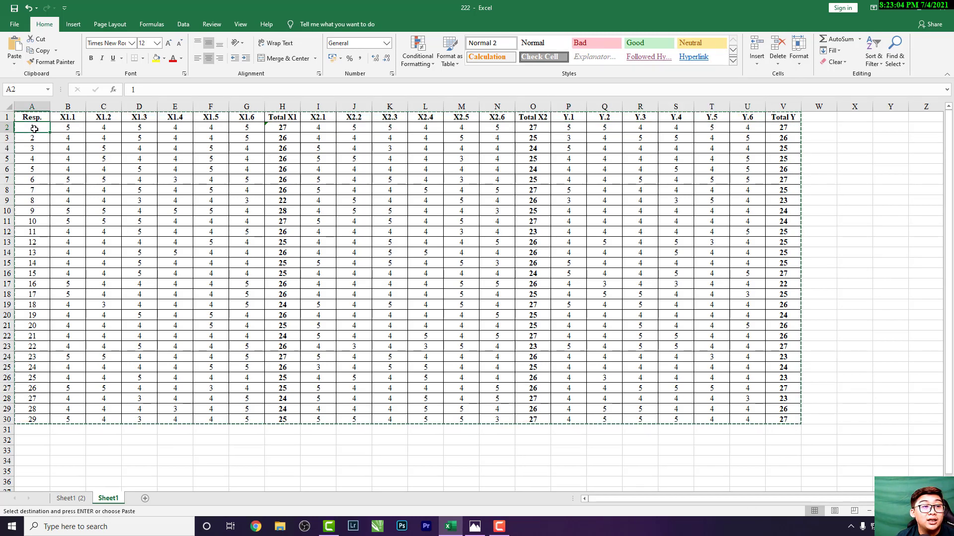
click(30, 139)
click(26, 150)
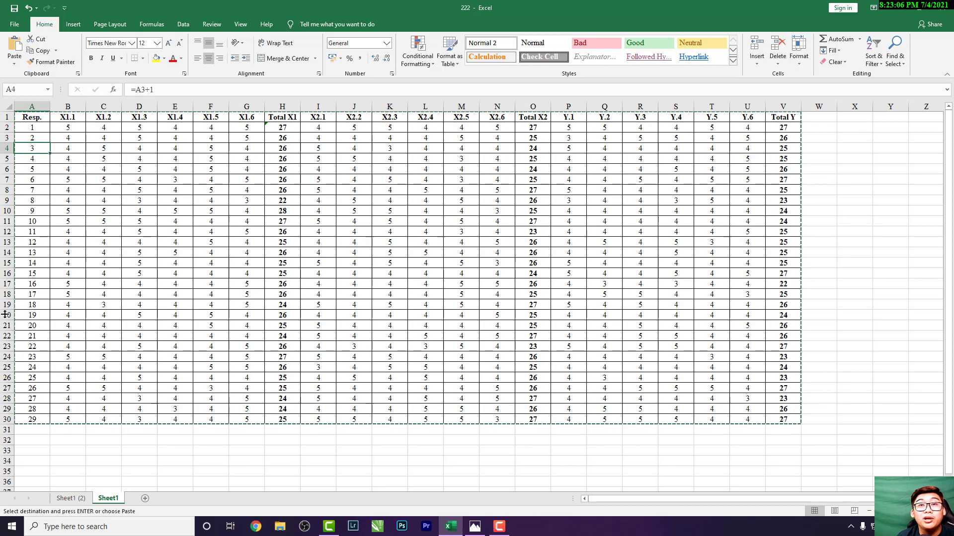
click(32, 420)
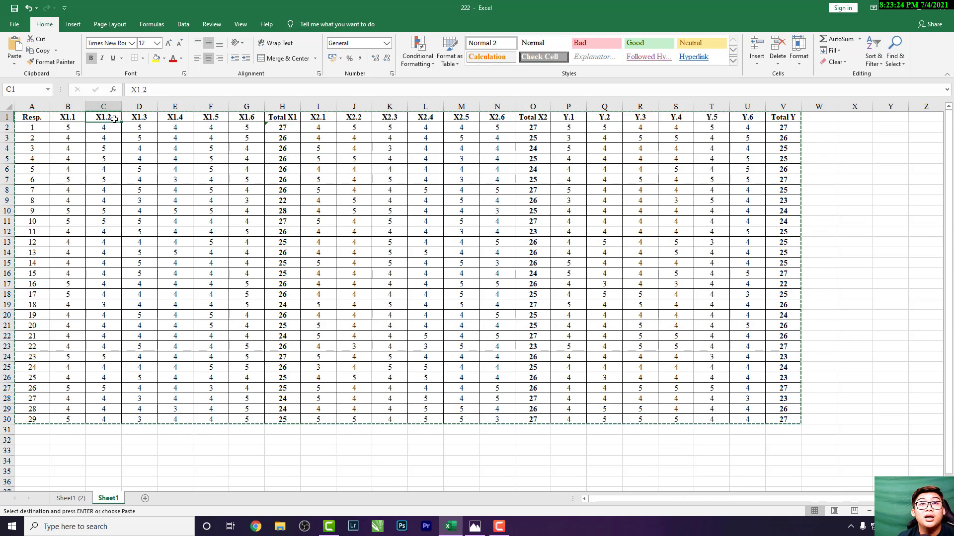
click(249, 116)
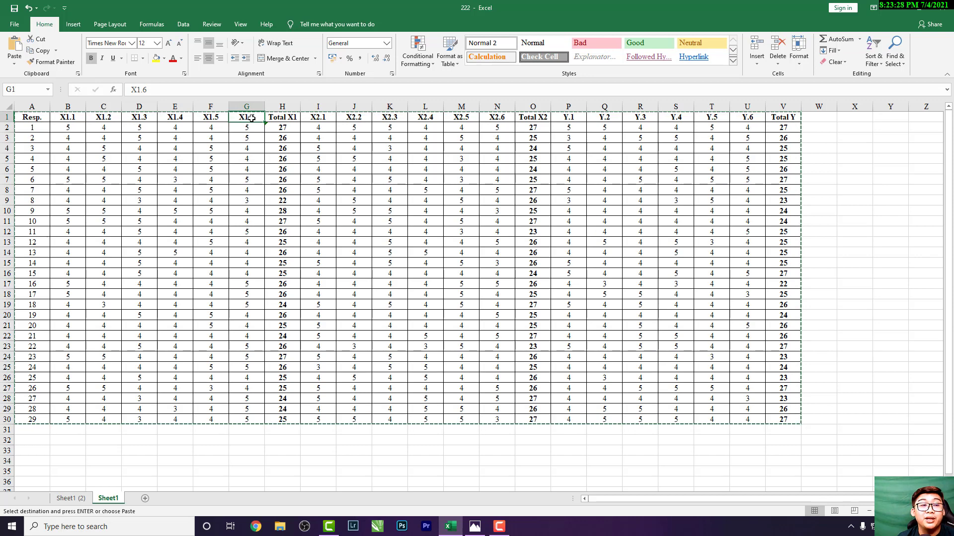
click(497, 118)
click(749, 117)
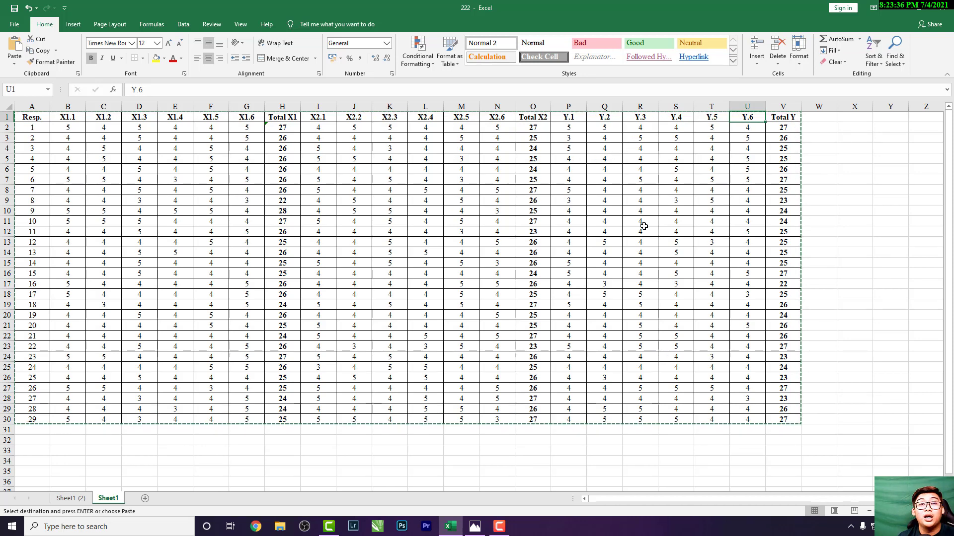
Step: Examine the first respondent's X1 and X2 answers, the sum formula in its Total X1 cell, and the whole Total X1 column
click(7, 127)
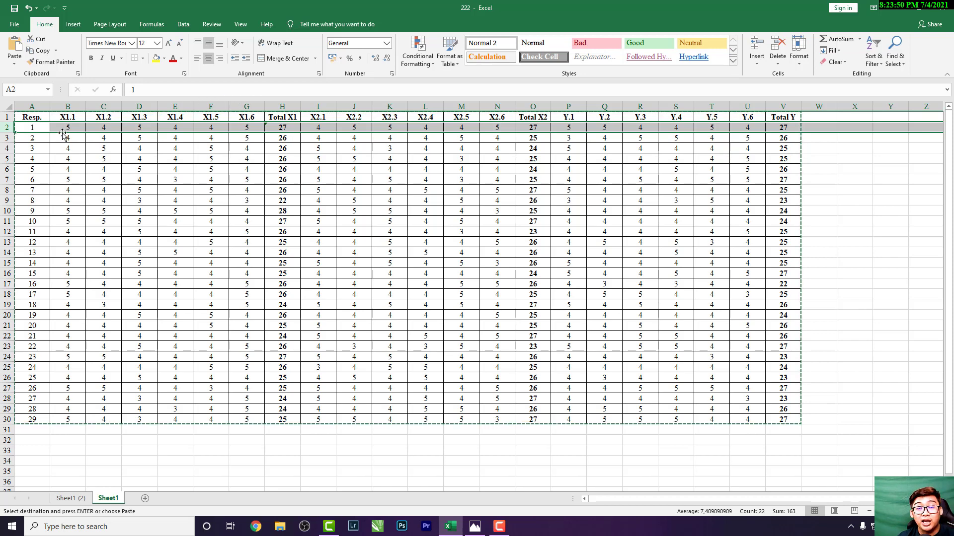
click(36, 128)
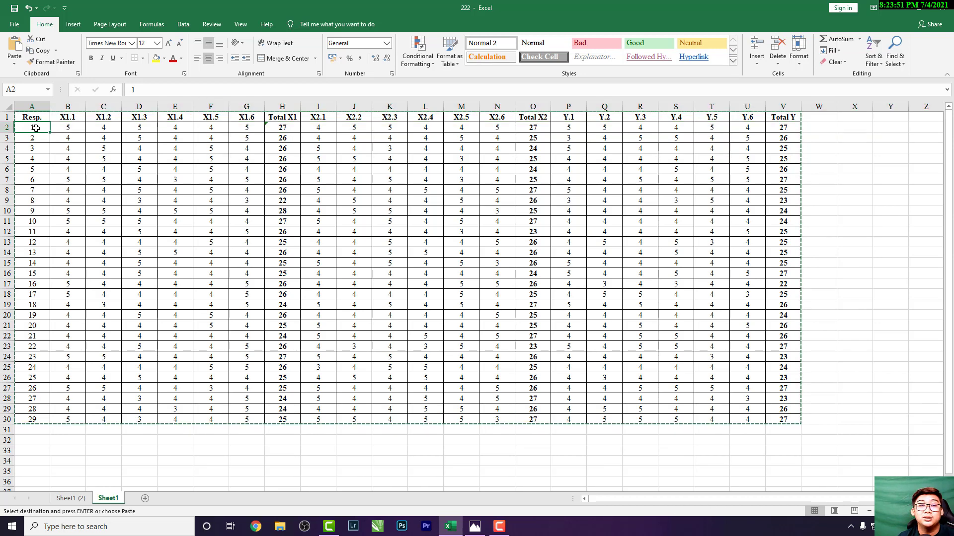
click(70, 122)
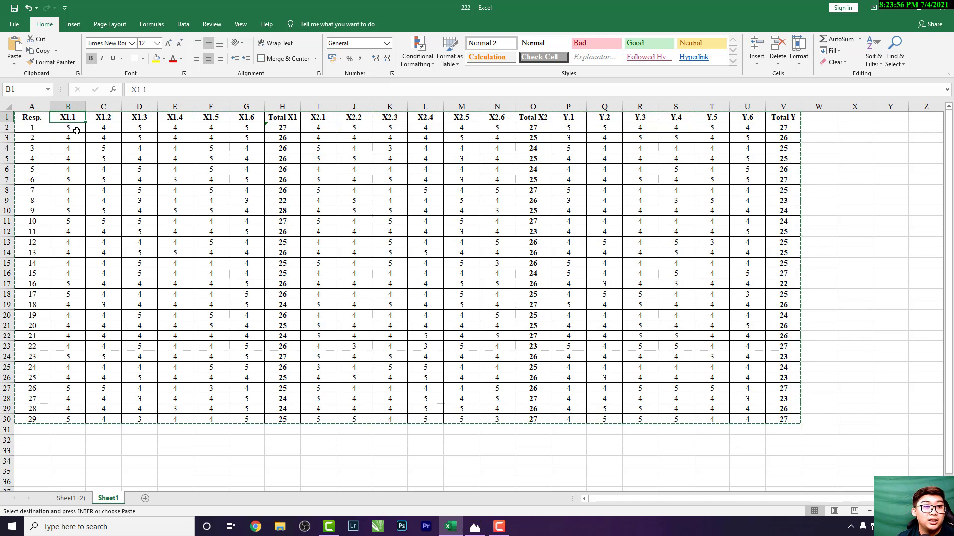
click(77, 129)
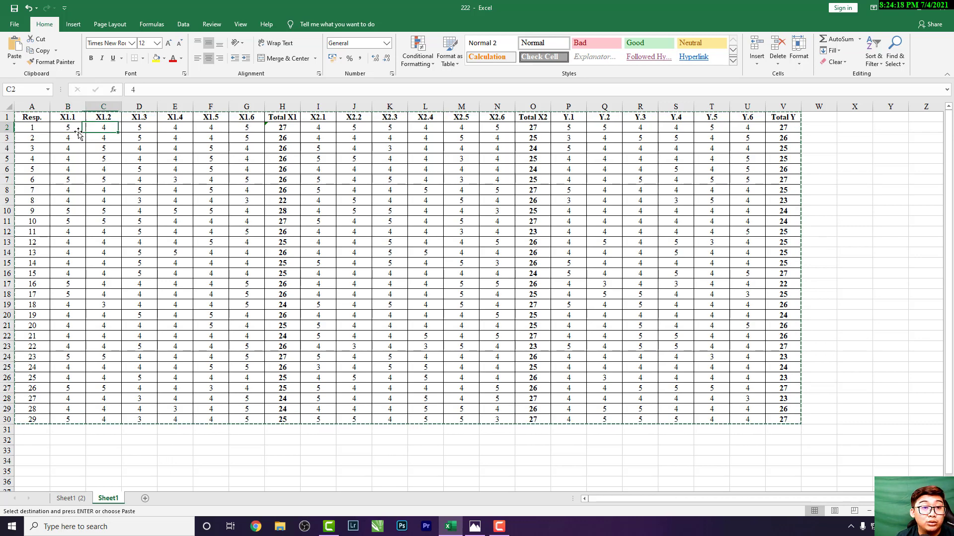
key(Right)
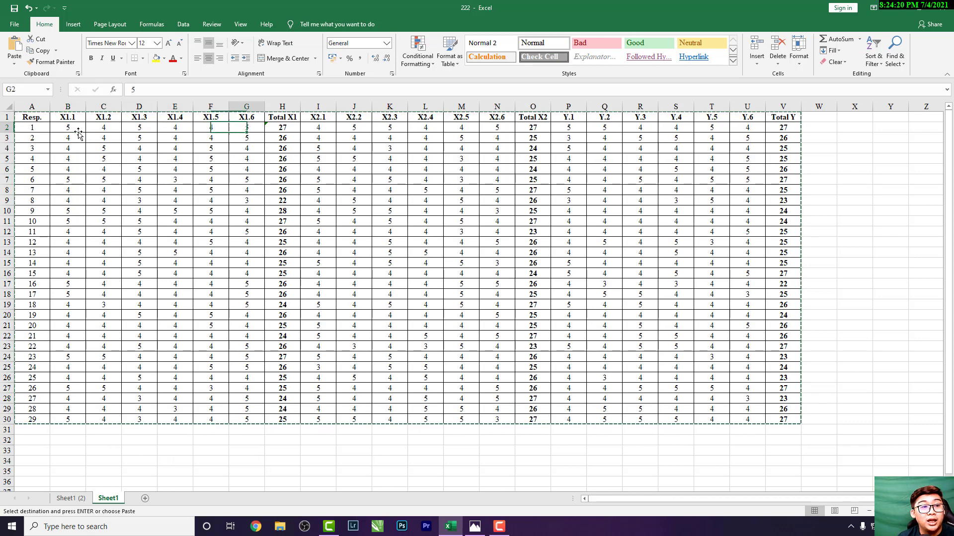
key(Right)
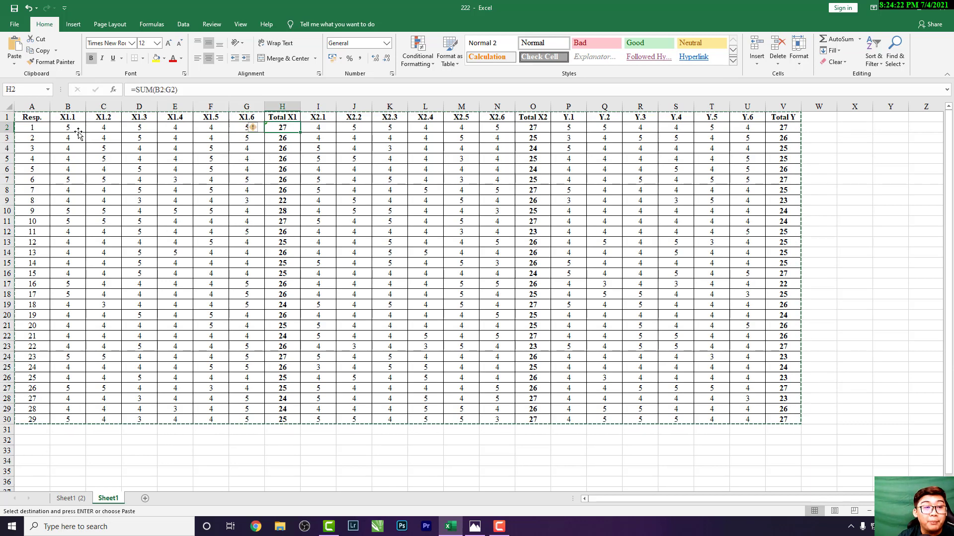
key(Left)
key(shift+Left)
key(shift+Left)
key(shift+Left)
key(shift+Left)
key(shift+Left)
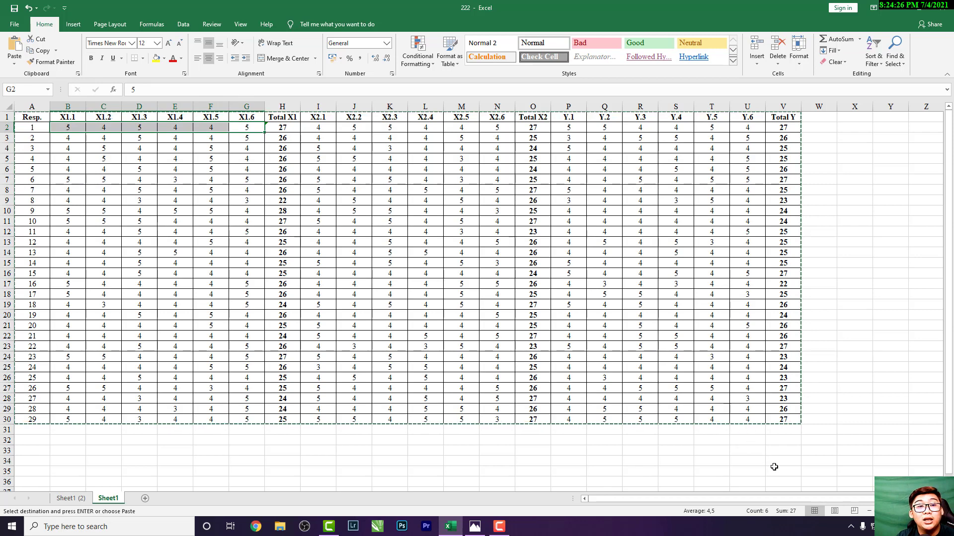
click(282, 129)
drag(316, 127, 496, 127)
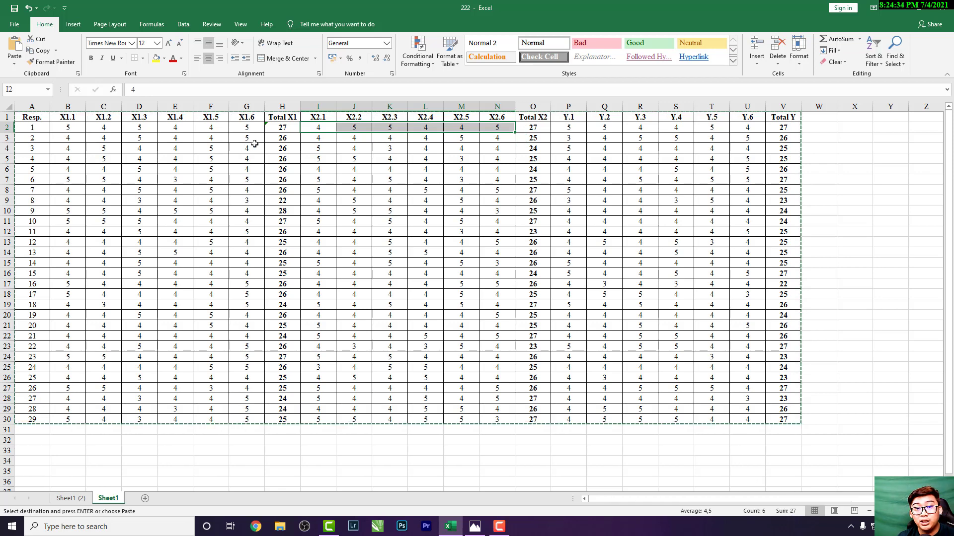
click(287, 106)
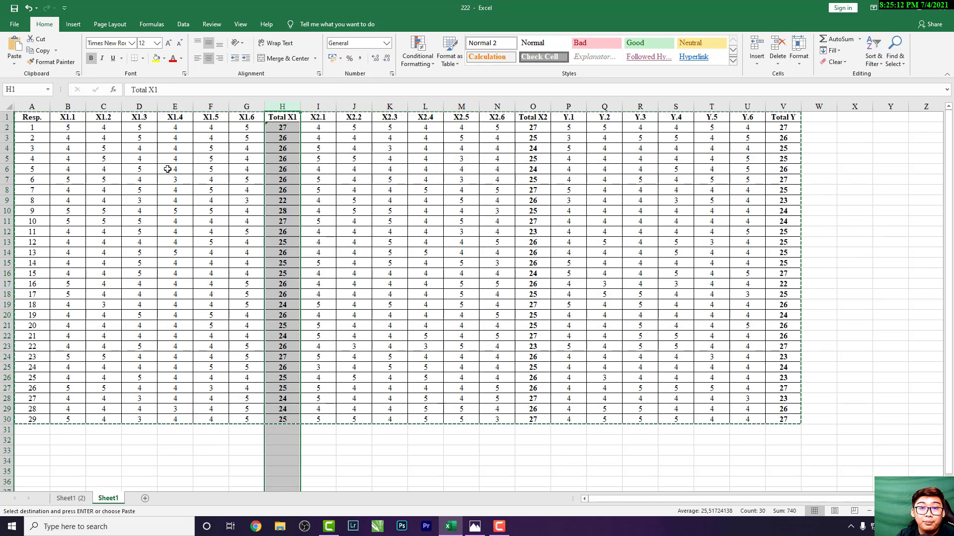
Step: Switch to SPSS Statistics and open the Excel workbook 222.xlsx from the Desktop as data
key(alt+Tab)
key(Tab)
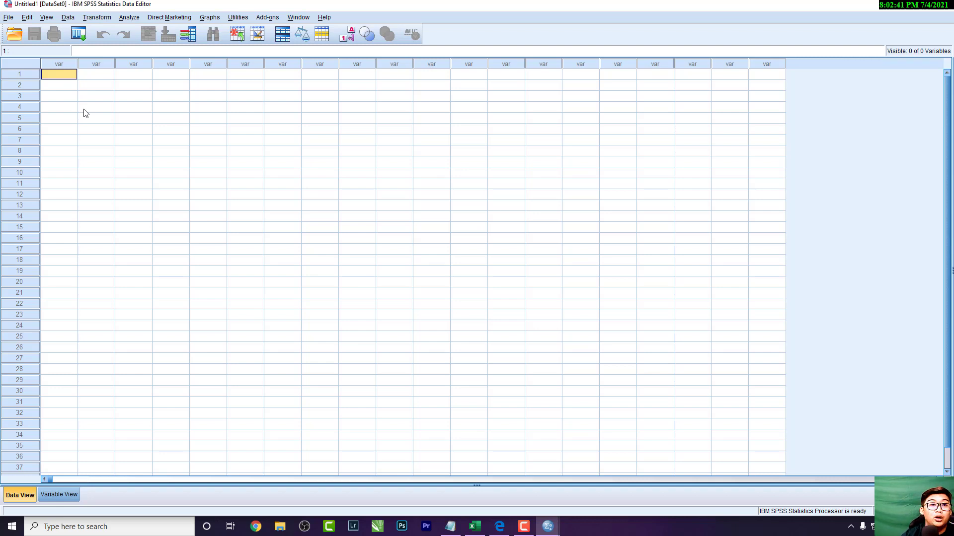
key(ctrl+o)
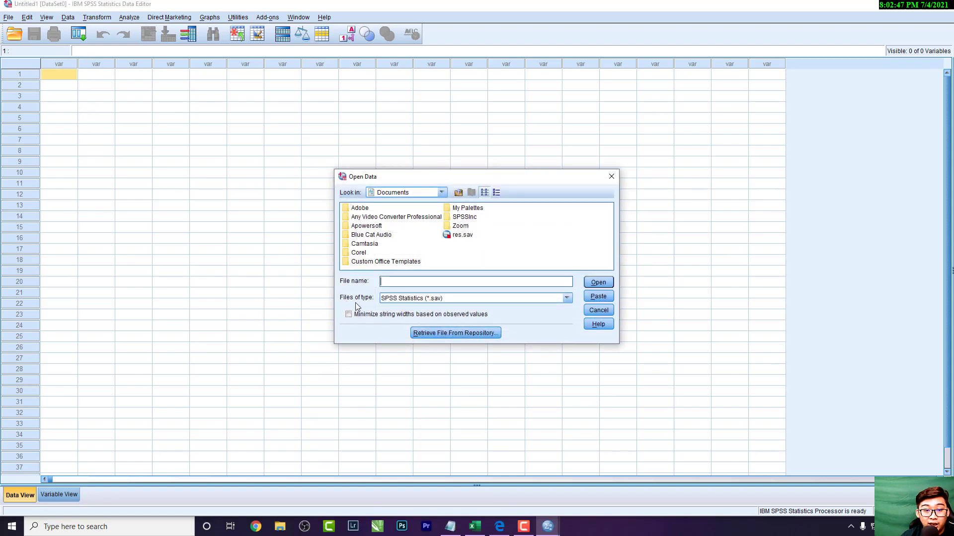
click(396, 299)
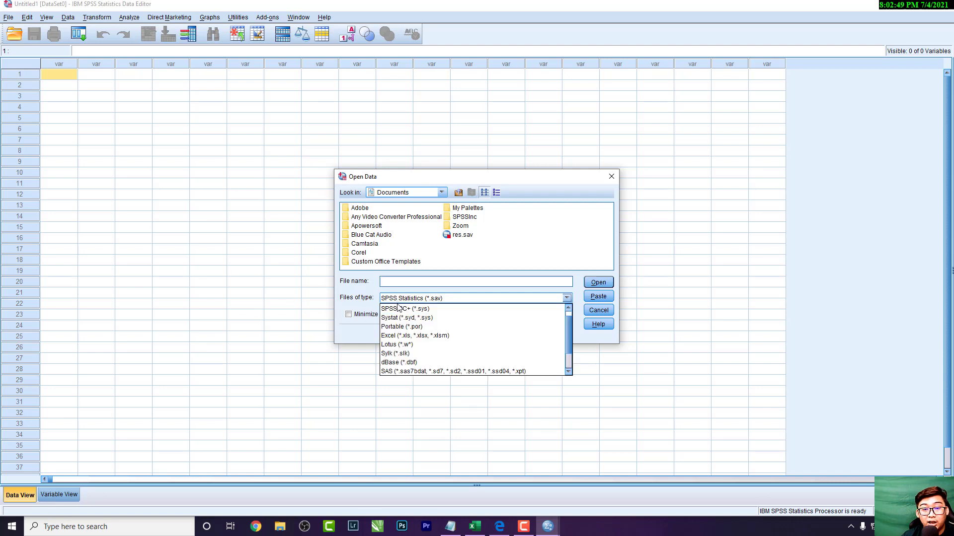
click(394, 337)
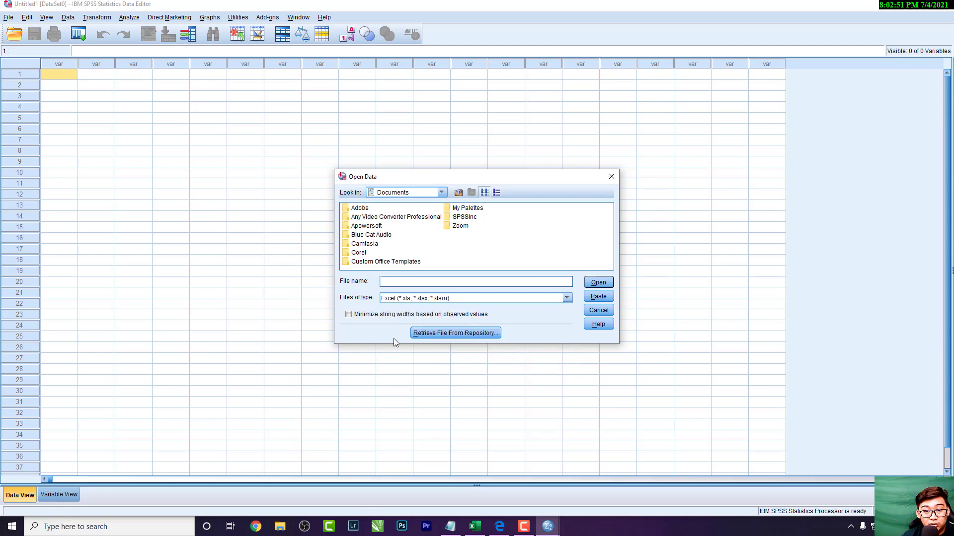
click(442, 193)
click(427, 223)
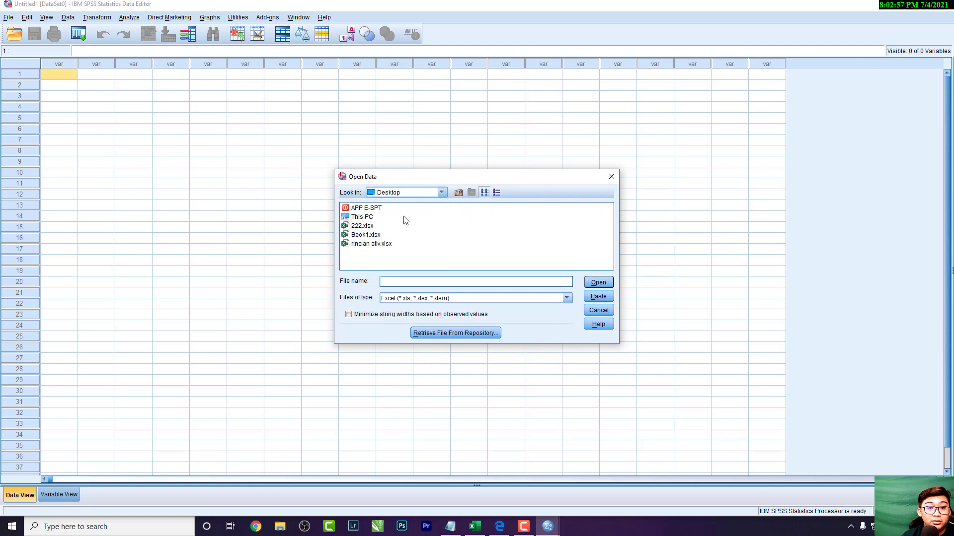
click(360, 228)
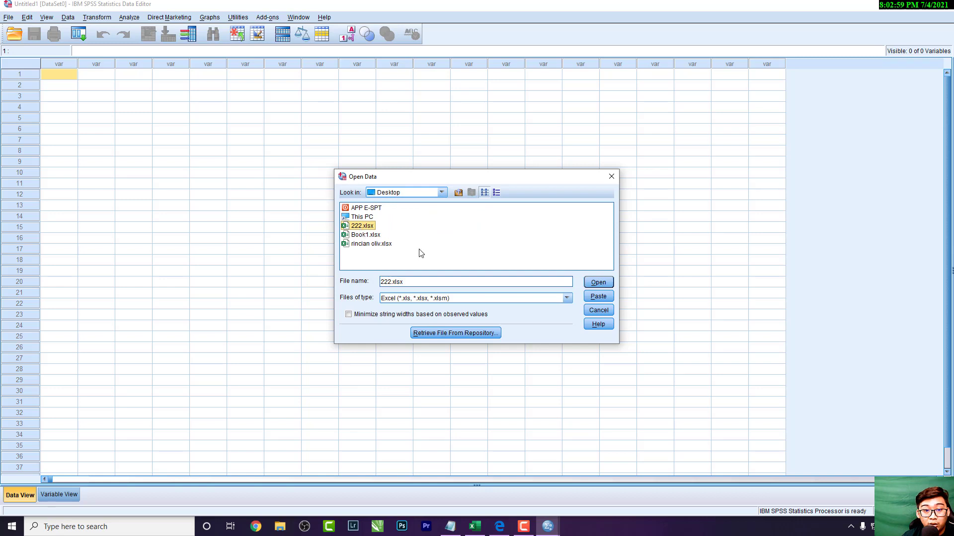
click(598, 284)
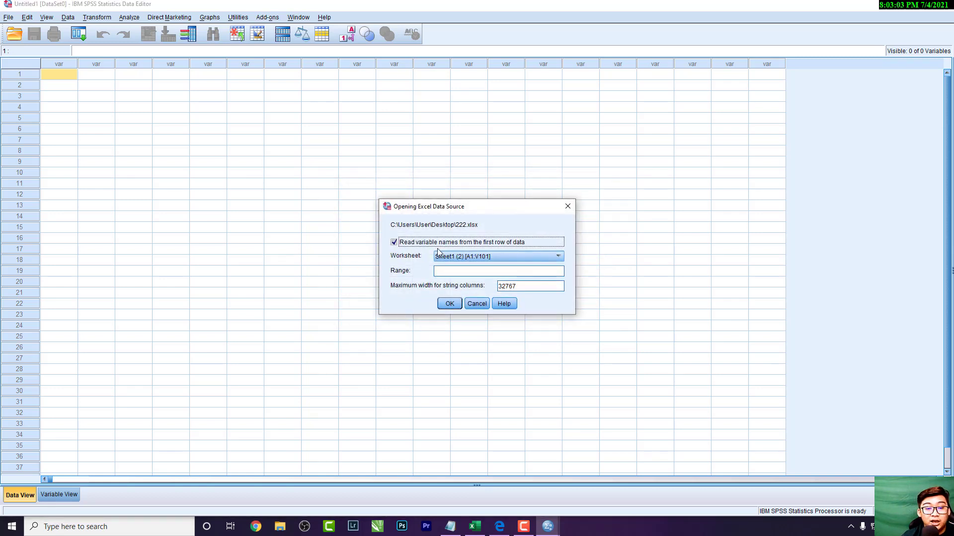
Step: Import the worksheet Sheet1 [A1:V30], reading variable names from the first row of data
click(479, 259)
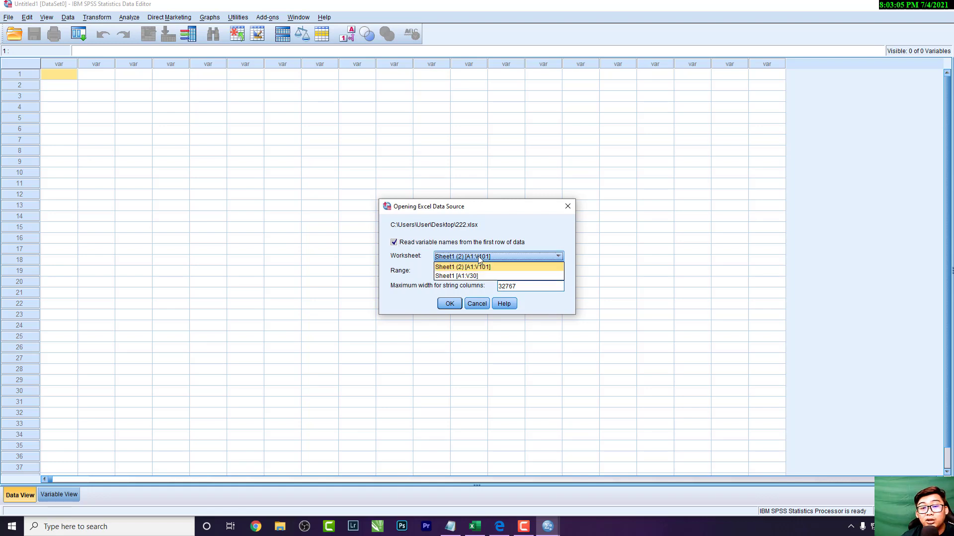
click(453, 276)
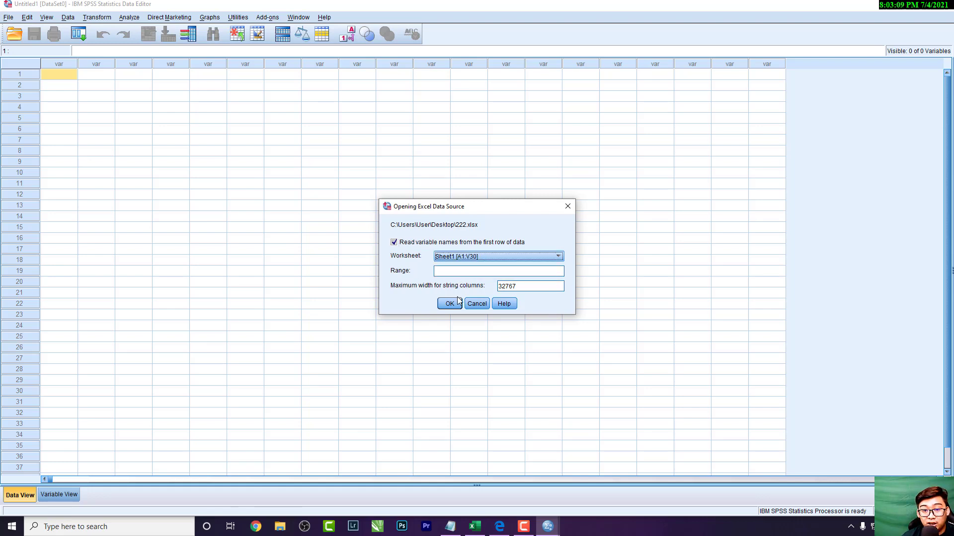
click(469, 257)
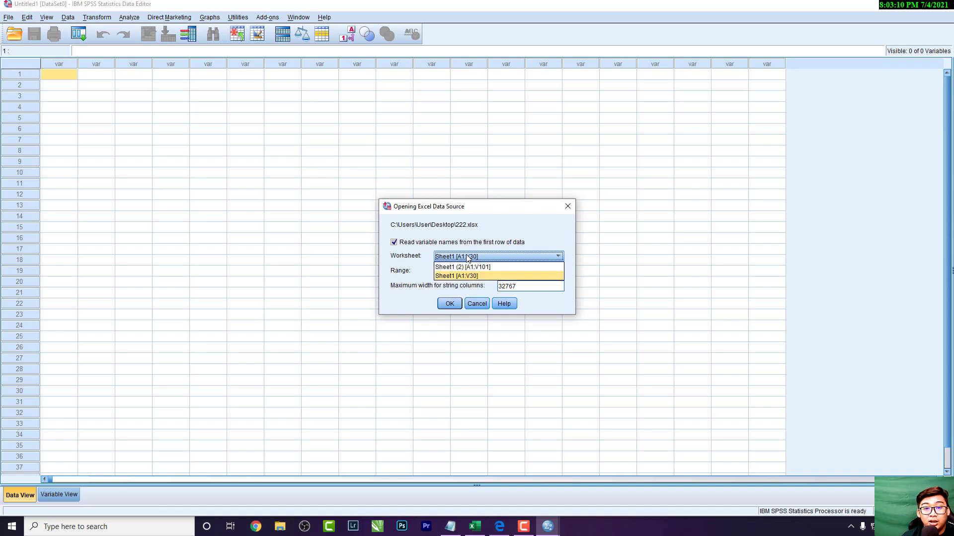
click(462, 280)
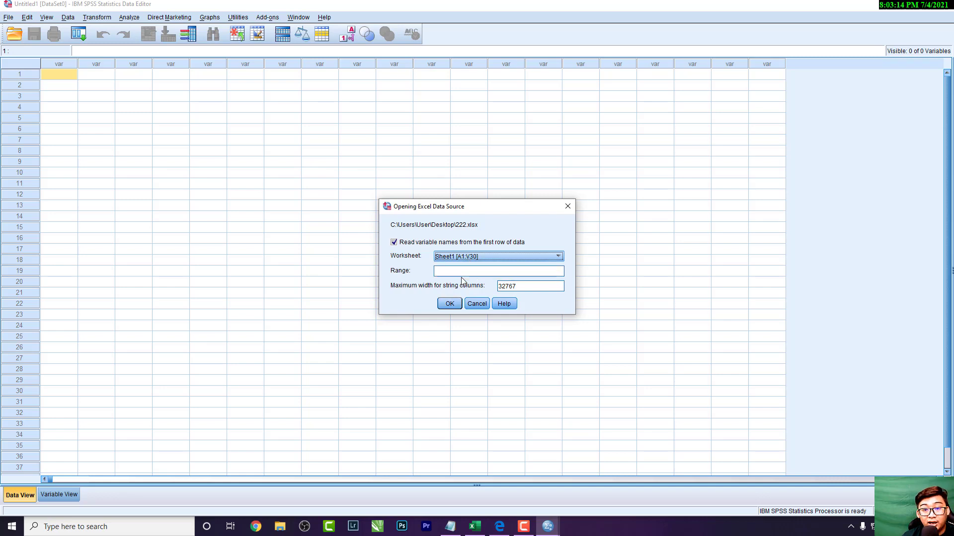
click(448, 305)
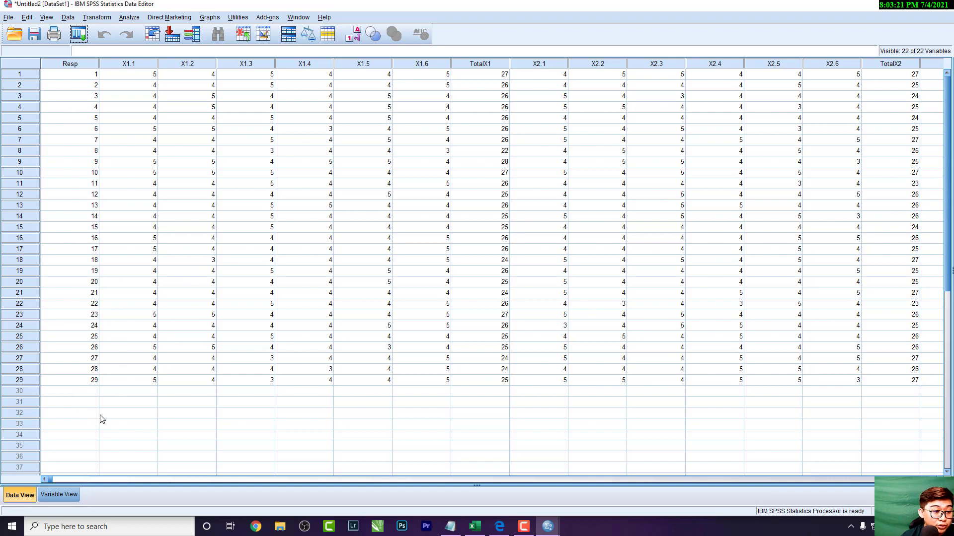
Step: Compare the last imported respondent row with the last row of the source sheet in Excel, returning to SPSS Statistics
click(48, 383)
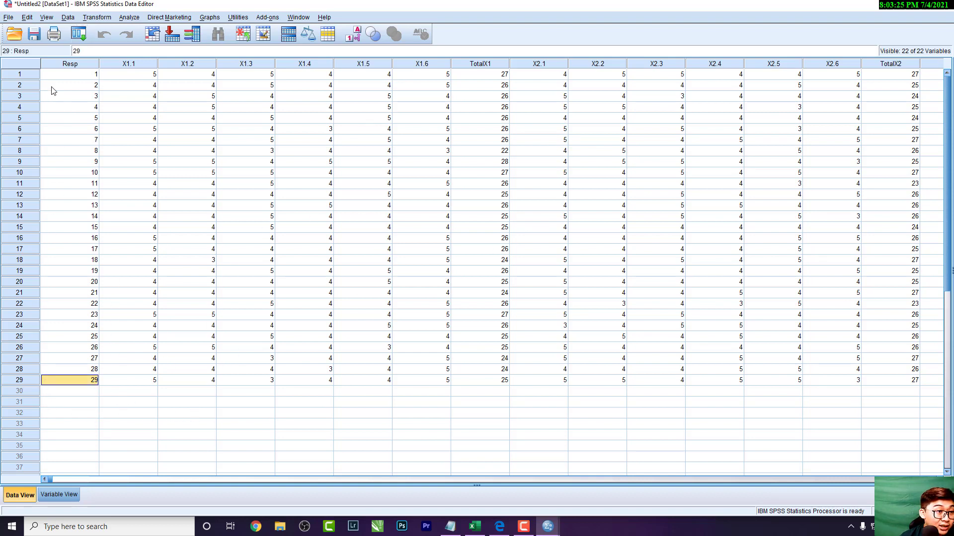
key(alt+Tab)
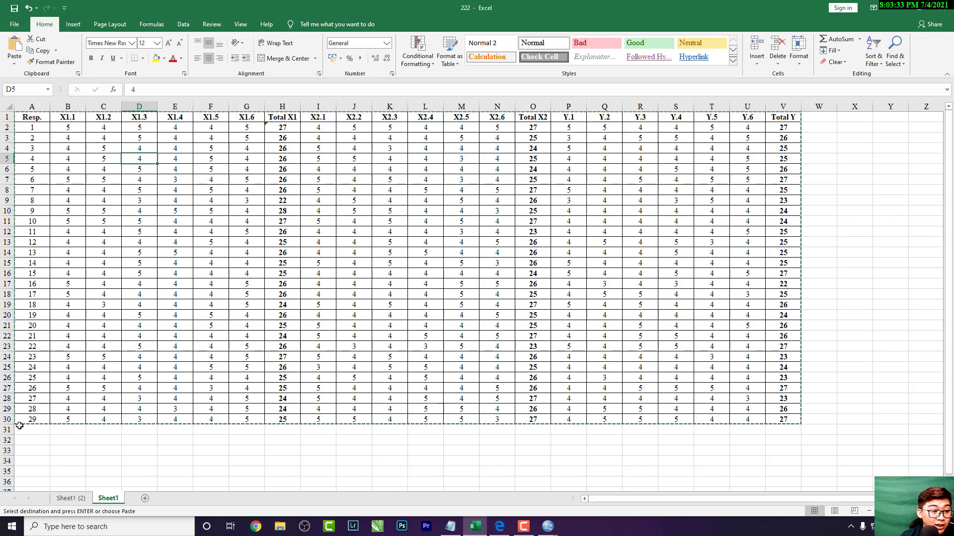
key(alt+Tab)
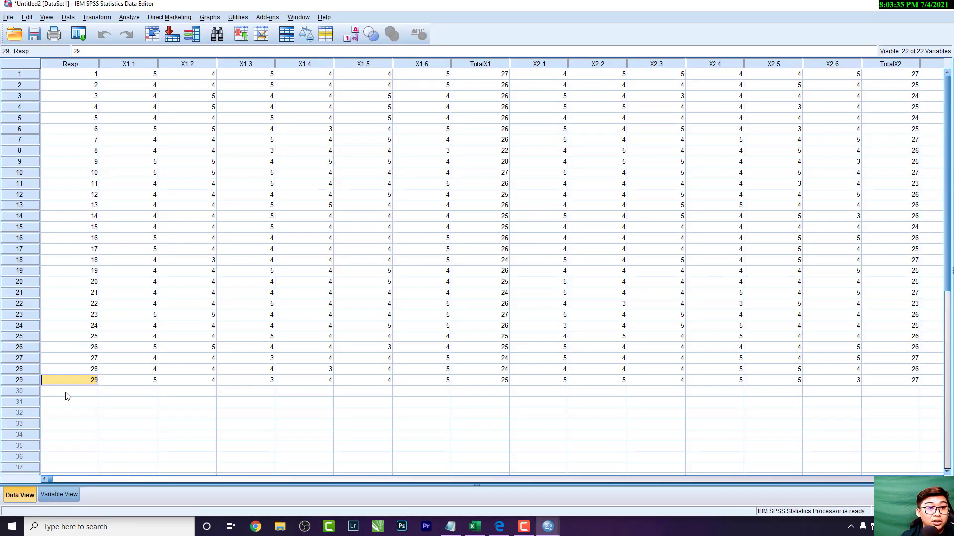
click(19, 380)
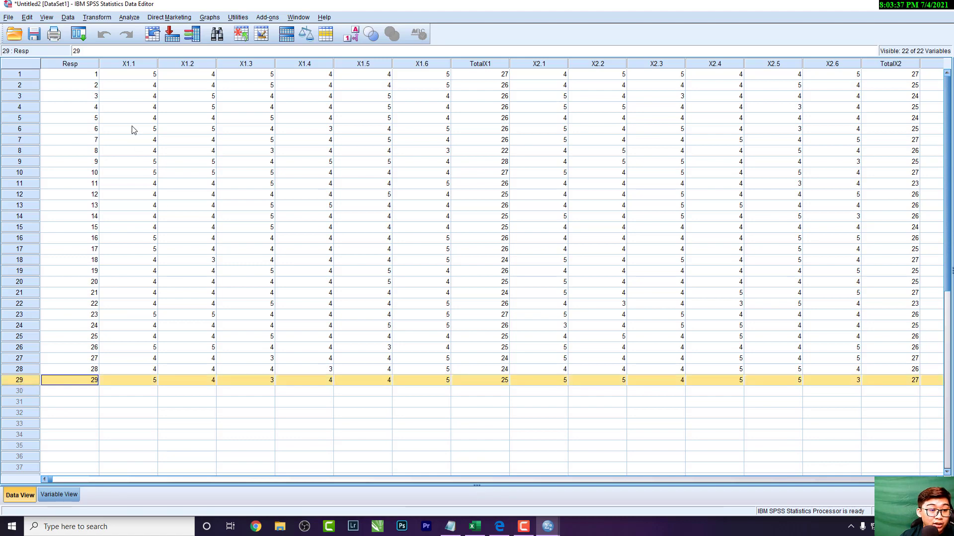
Step: Review the variable definitions, checking the decimals of Resp and the measurement level of Resp and TotalX1, and return to the data
click(59, 495)
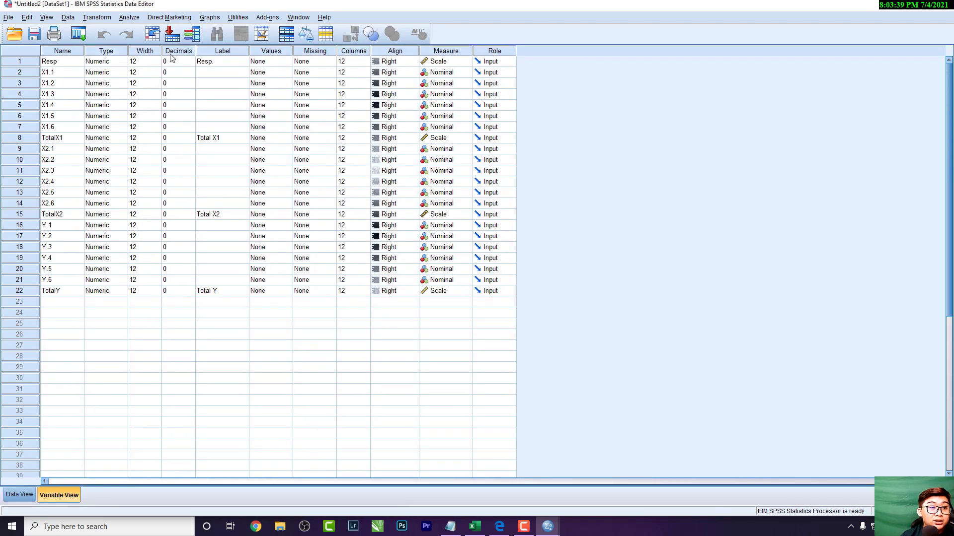
click(183, 64)
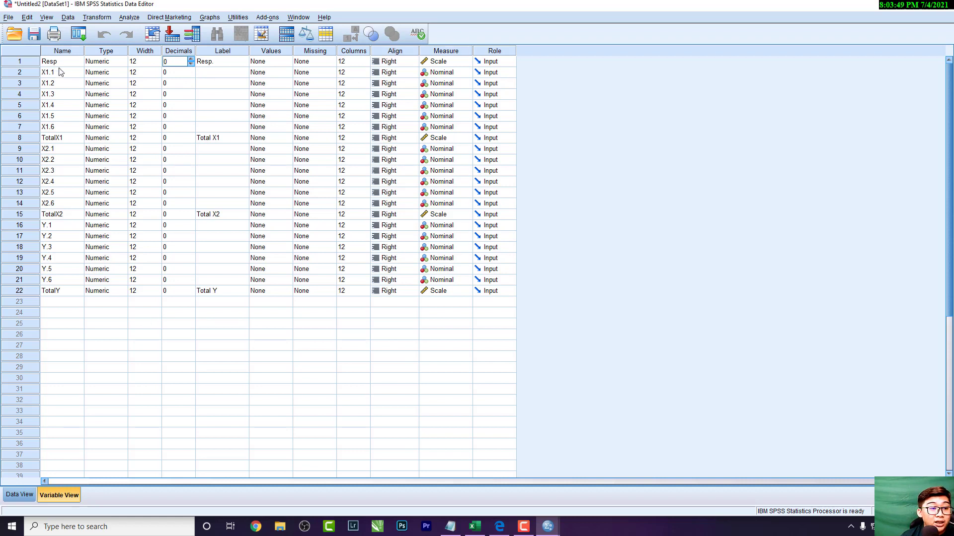
click(455, 61)
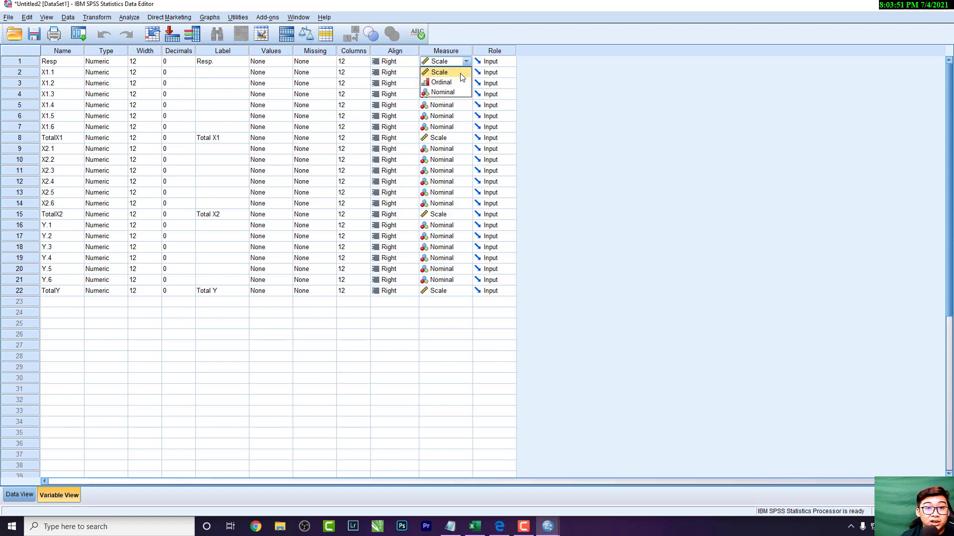
click(461, 71)
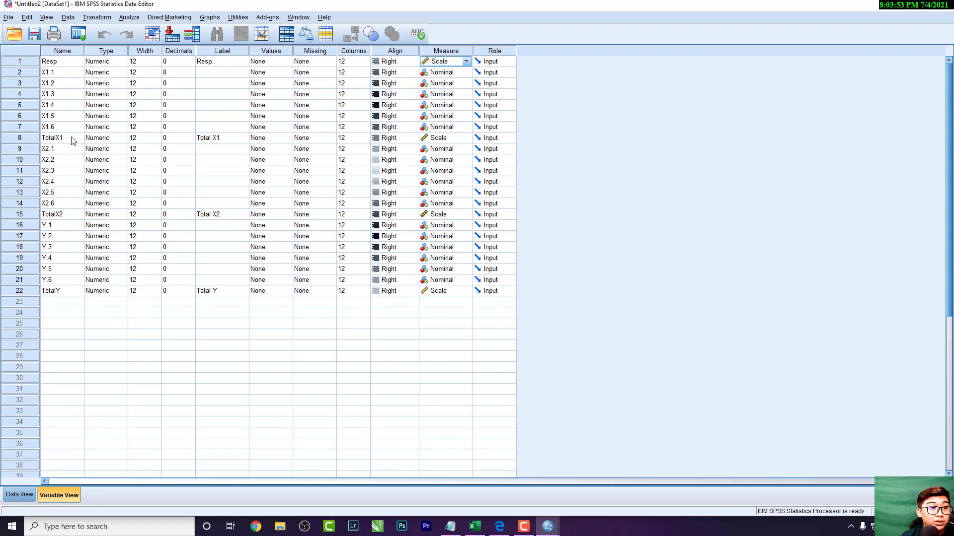
click(451, 139)
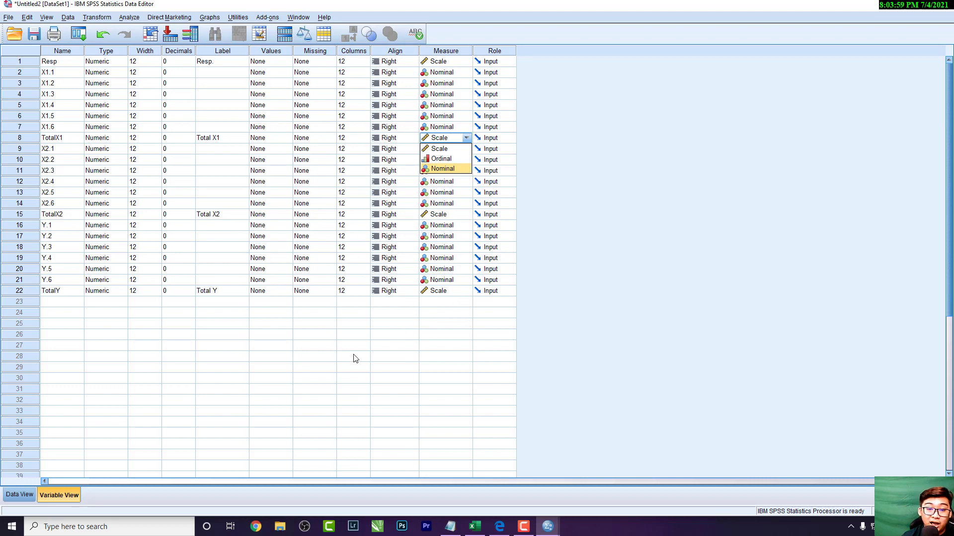
click(22, 496)
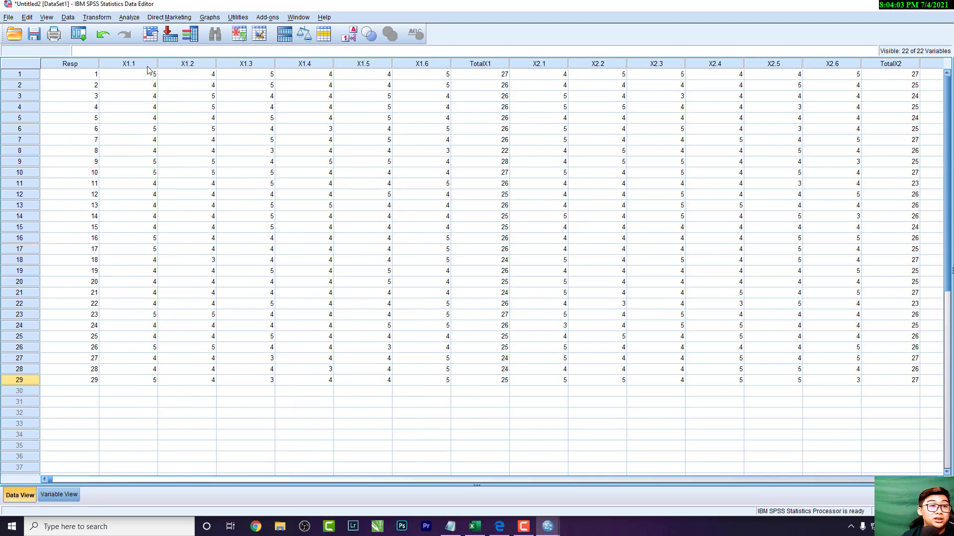
Step: Set up a bivariate correlation with X1.1 through X1.6 and Total X1 as the variables
click(129, 18)
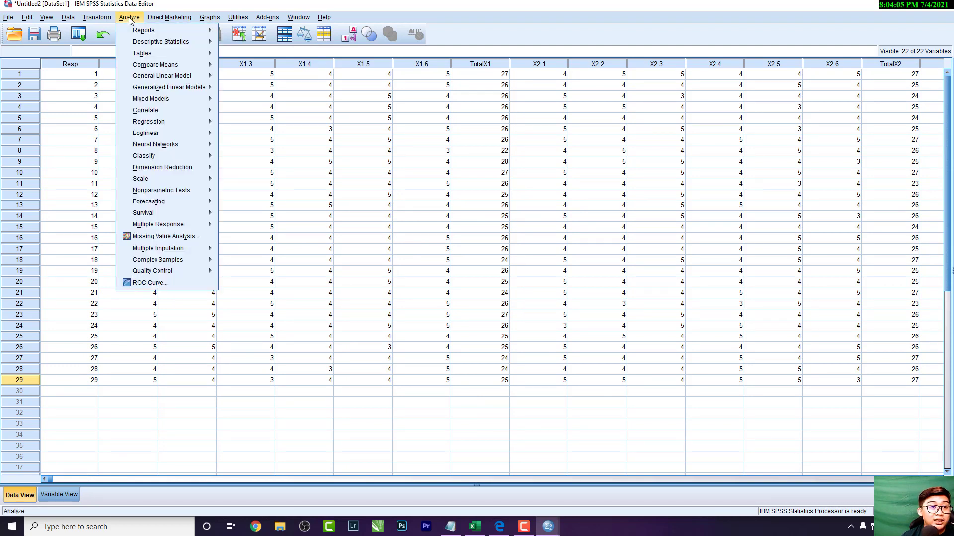
mouse_move(190, 120)
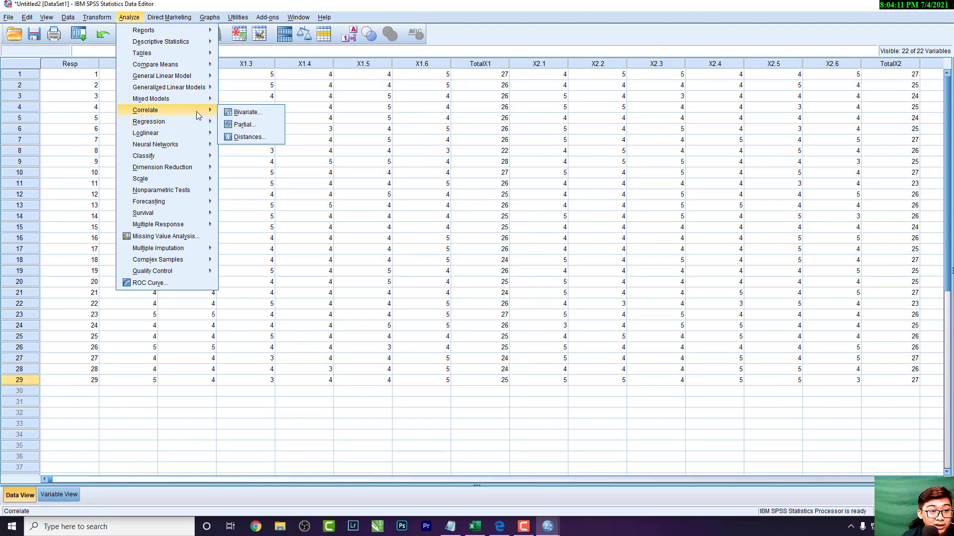
click(230, 114)
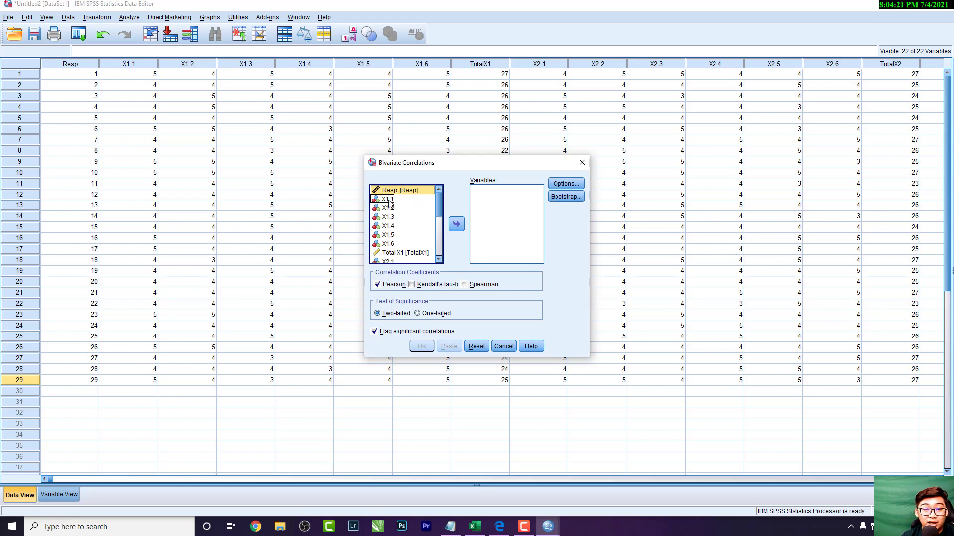
click(388, 200)
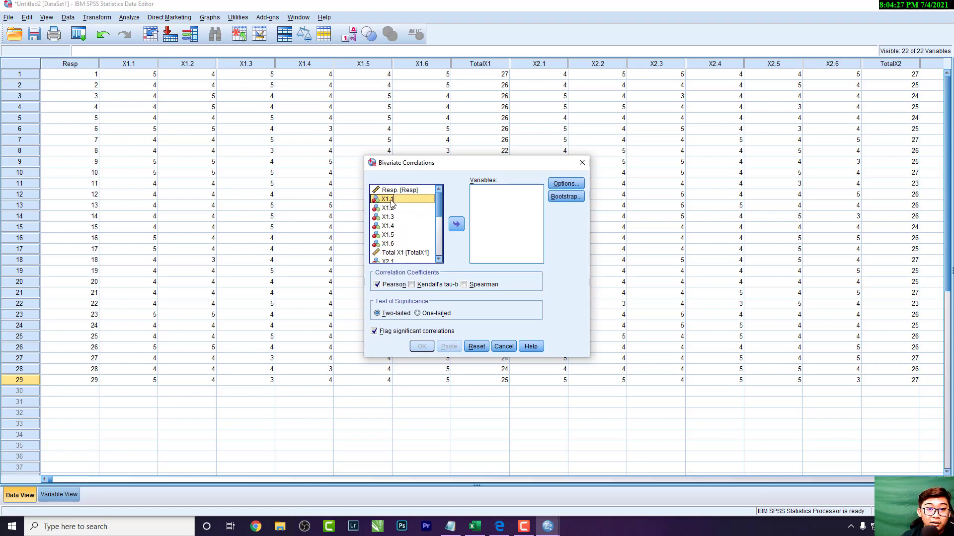
shift+click(407, 254)
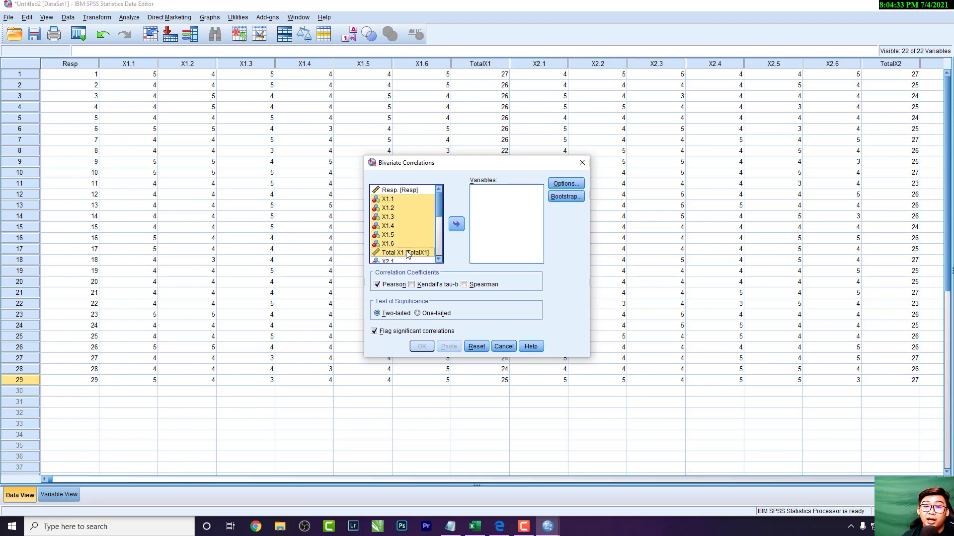
click(456, 224)
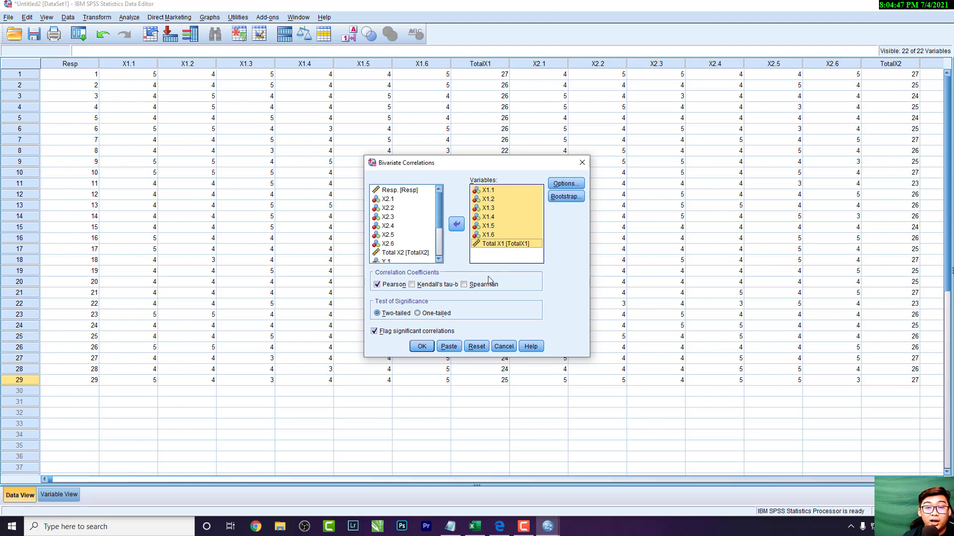
Step: Keep pairwise exclusion of missing cases in the options and run the two-tailed Pearson correlation
click(566, 184)
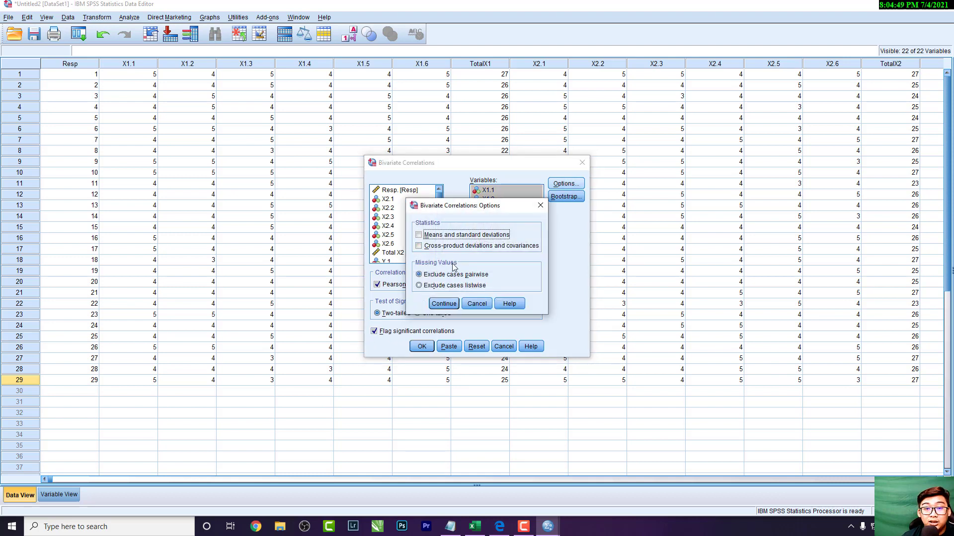
click(443, 304)
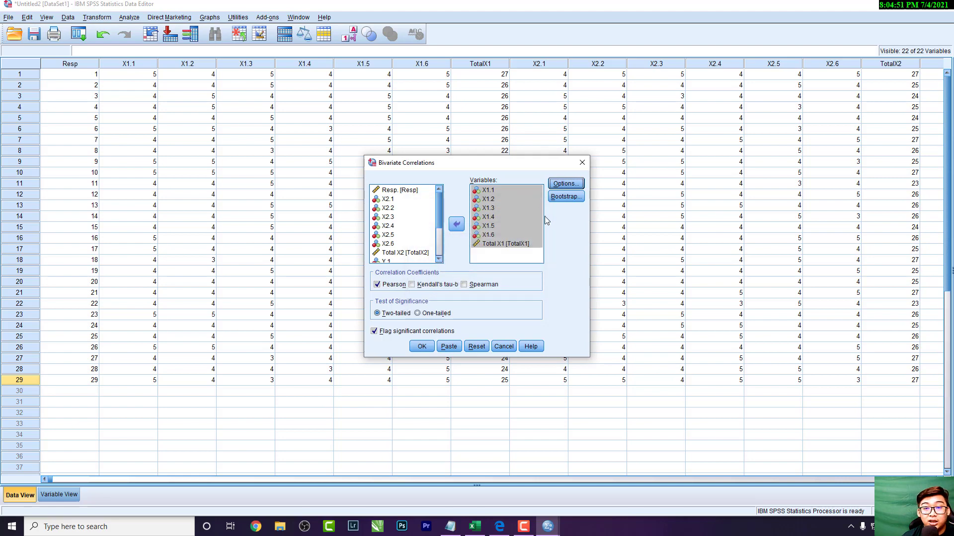
click(425, 350)
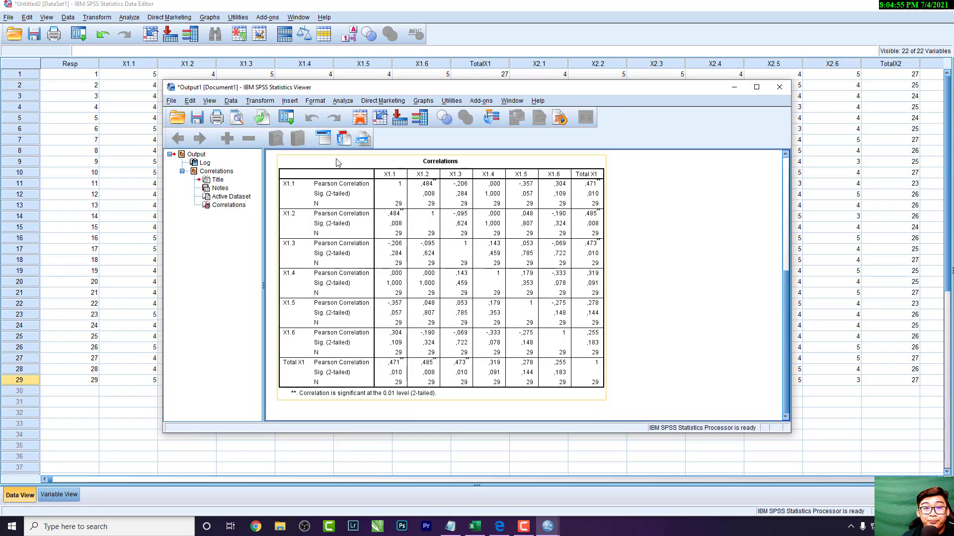
Step: Switch to the Notepad notes with the validity decision rules, arrange them beside the SPSS correlation output, and bring the output to the front
drag(461, 90, 546, 48)
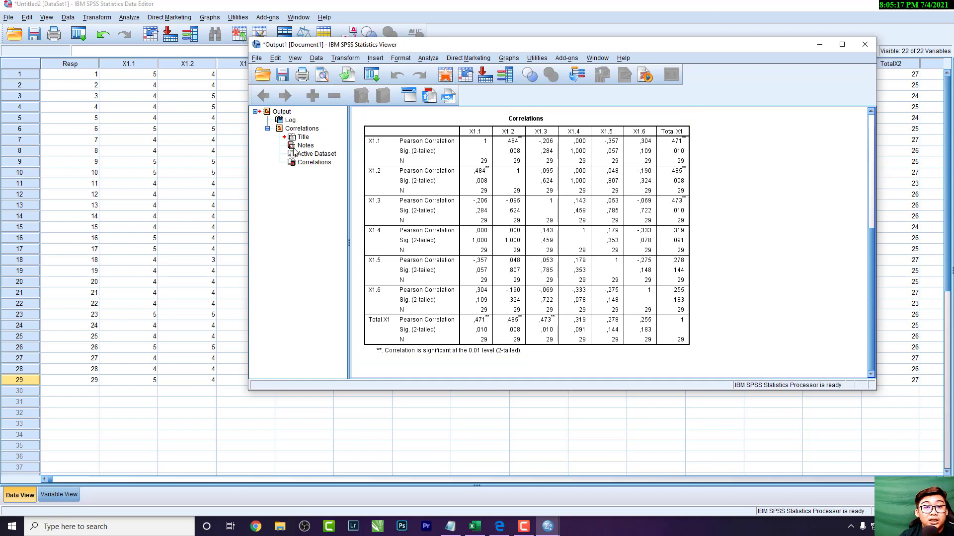
key(alt+Tab)
key(alt+Tab)
key(alt+Tab)
key(alt+Tab)
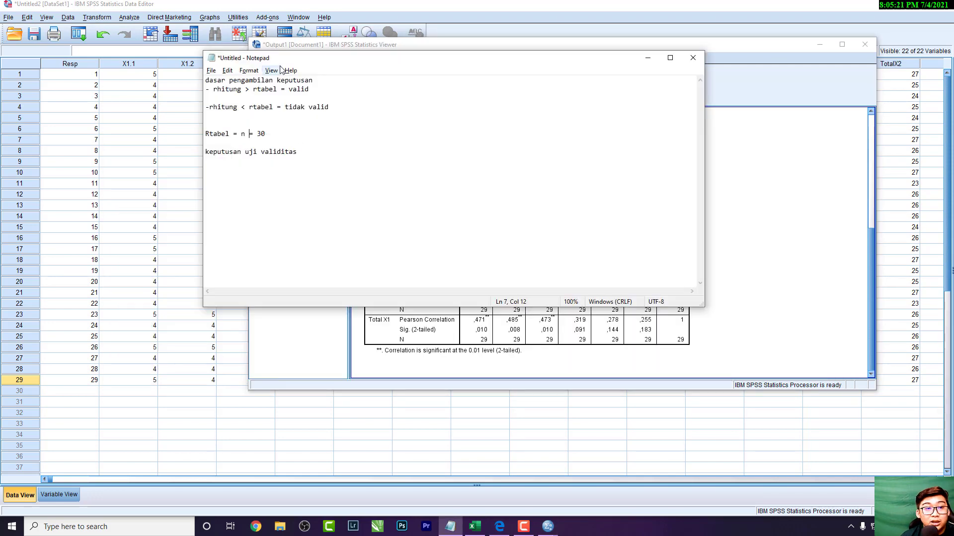
drag(321, 58, 115, 36)
drag(596, 43, 588, 68)
click(415, 43)
drag(416, 46, 425, 44)
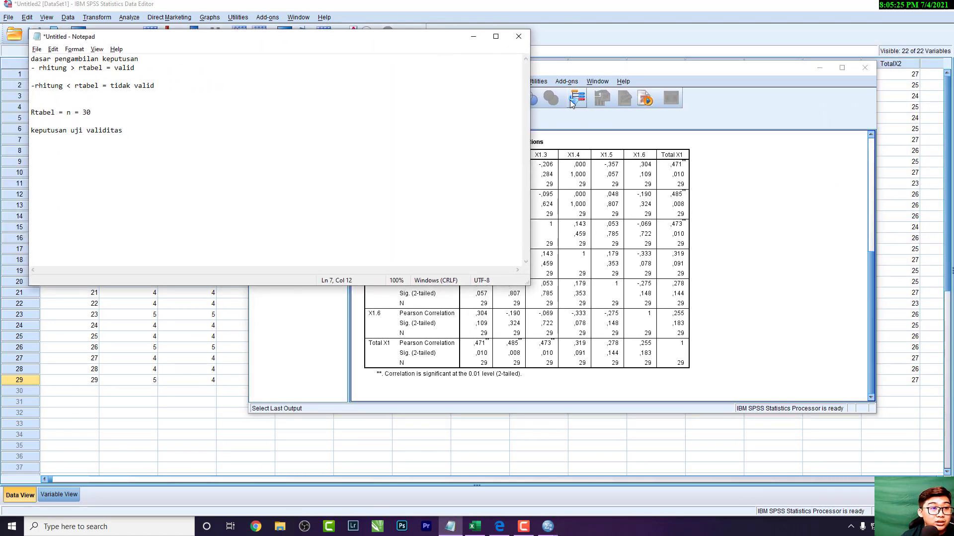
click(613, 70)
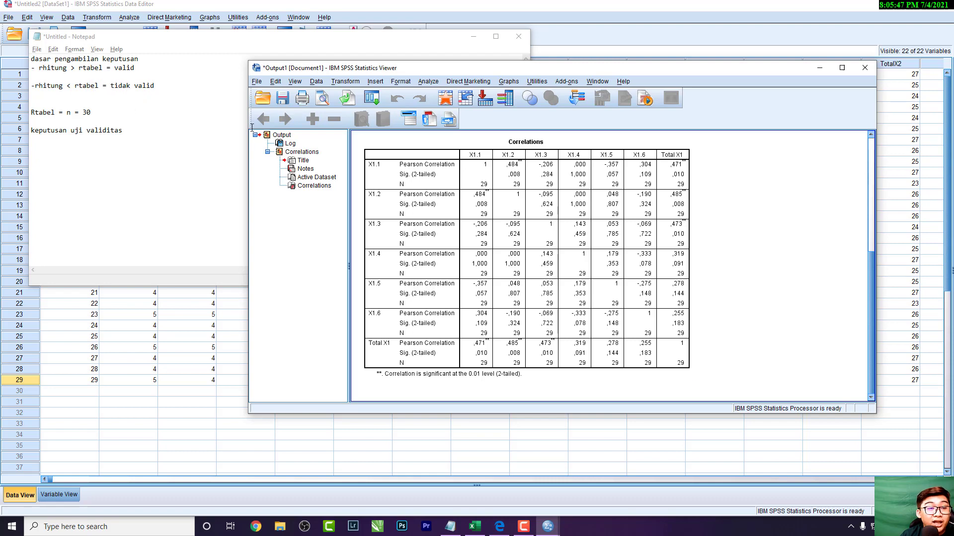
Step: Switch to tabel-r.pdf in Microsoft Edge and look up the r table value for df 29 at two-tailed significance 0.05
key(alt+Tab)
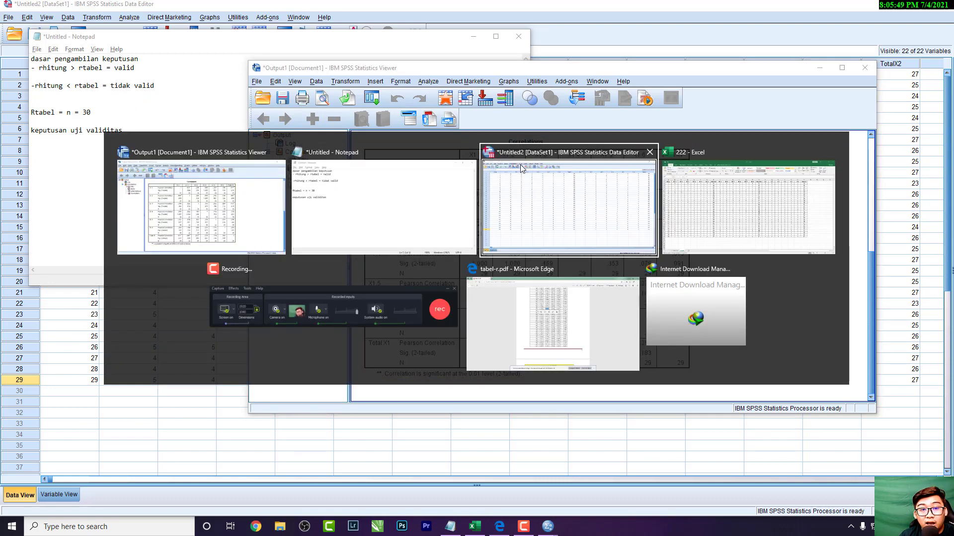
key(alt+Tab)
key(alt+Tab)
key(alt+Tab)
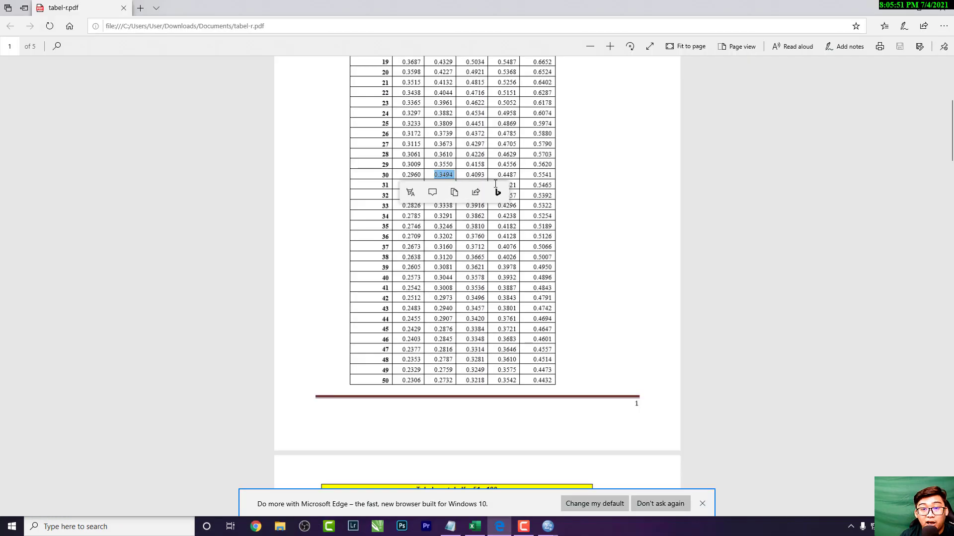
drag(422, 165, 453, 164)
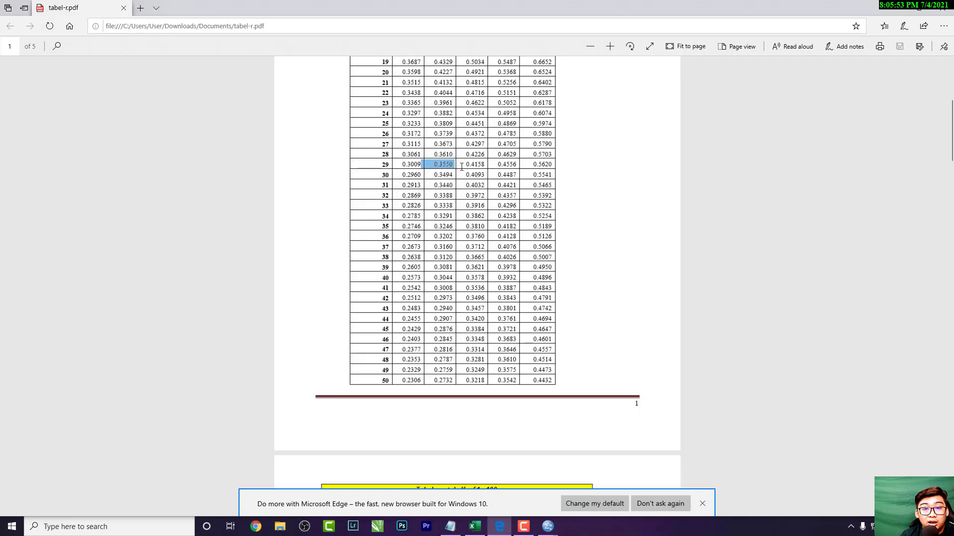
scroll(456, 128, up, 5)
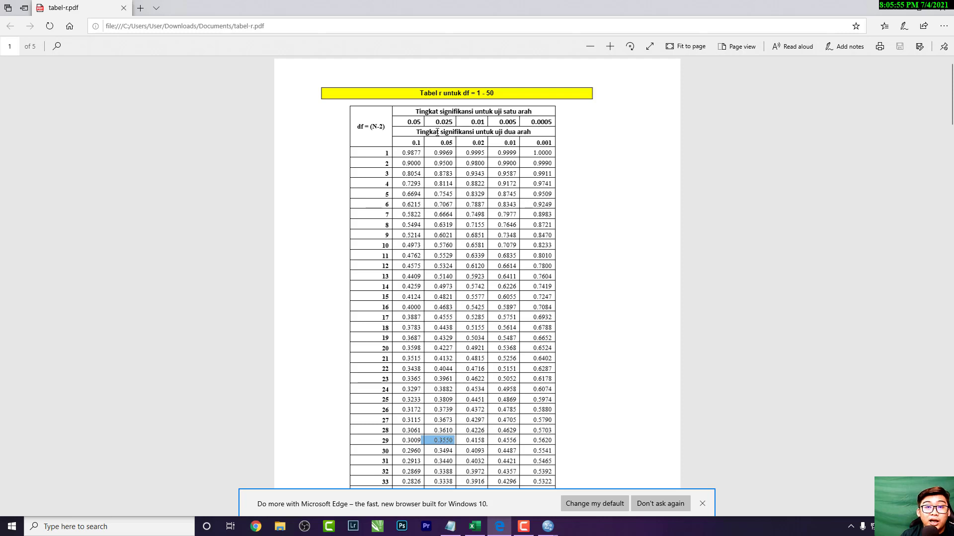
drag(438, 143, 456, 144)
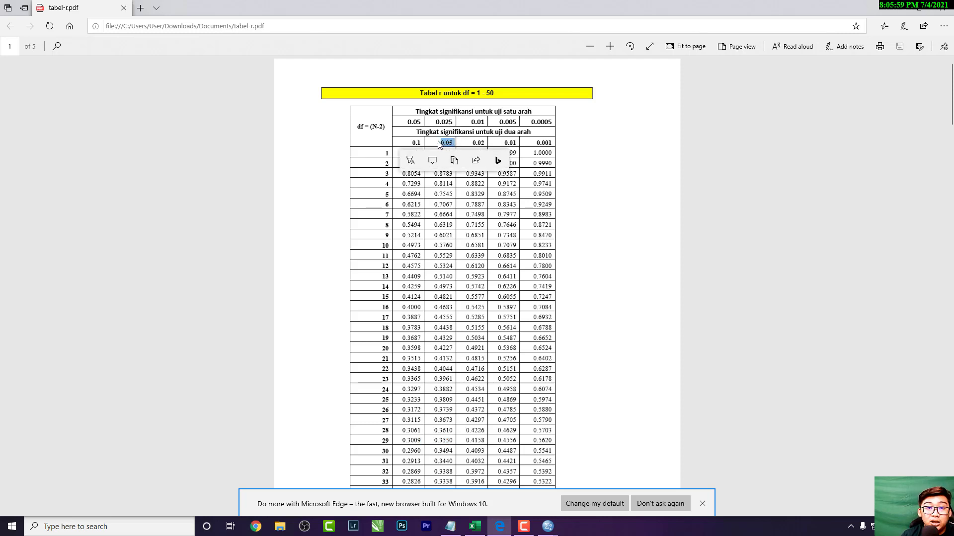
scroll(427, 85, down, 2)
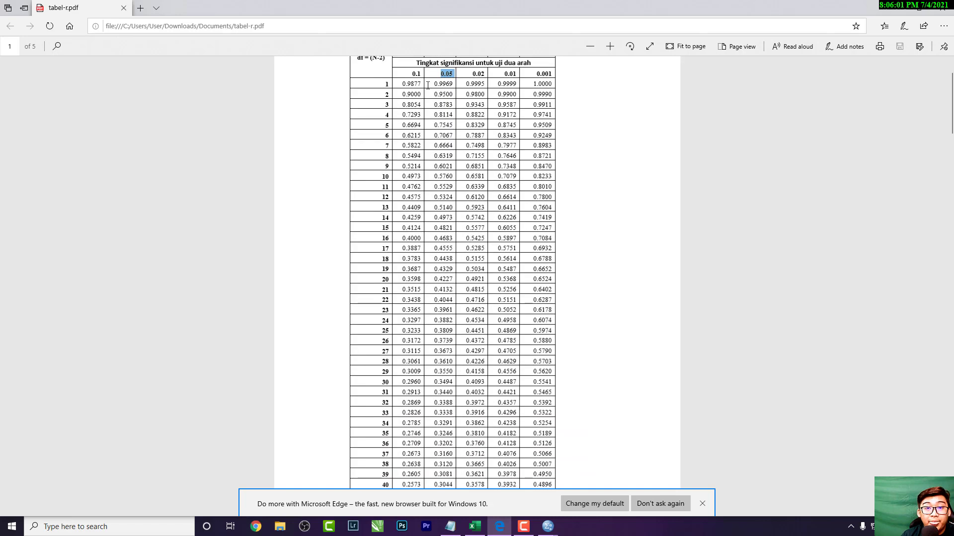
scroll(392, 148, down, 4)
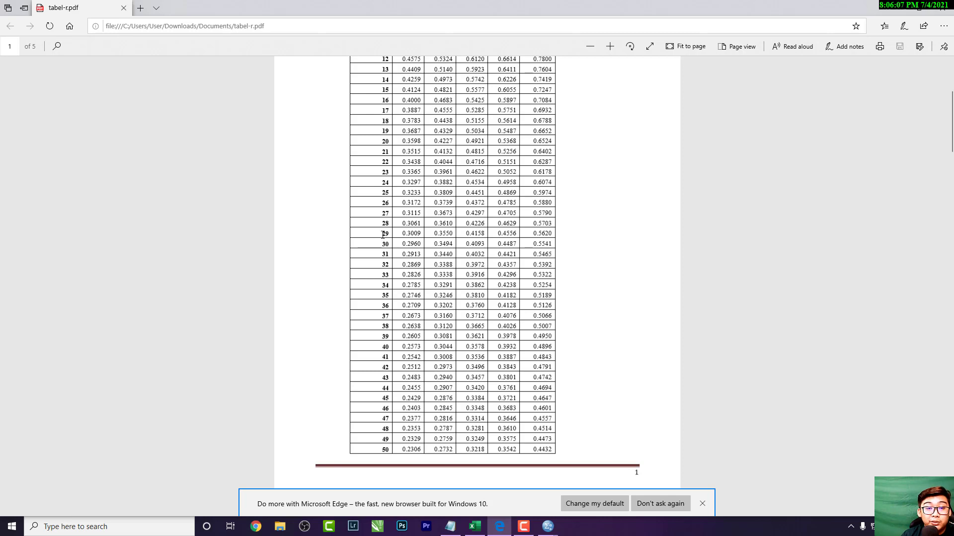
drag(434, 234, 455, 234)
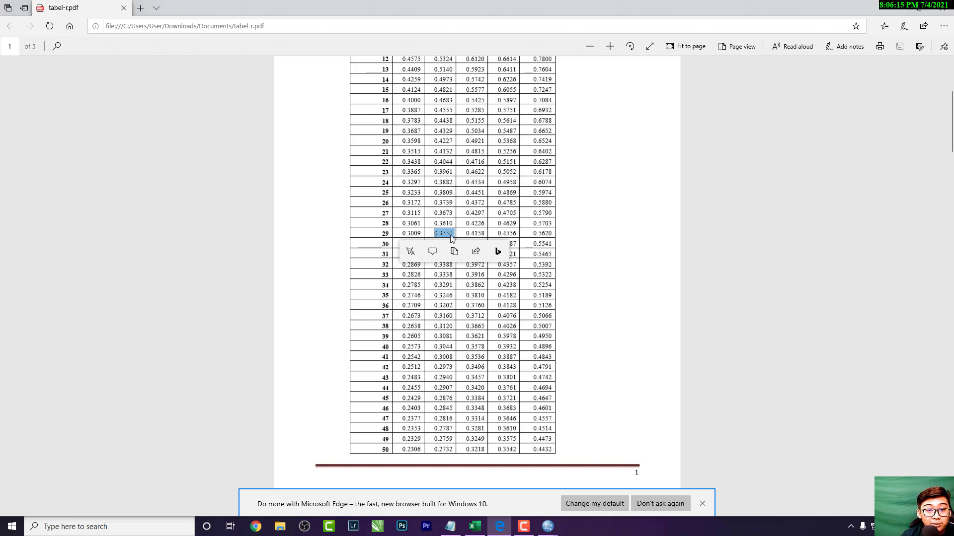
Step: Switch to Notepad, add the r table value 0.3550 after the "rhitung > rtabel = valid" rule, and return to the SPSS correlation output
key(alt+Tab)
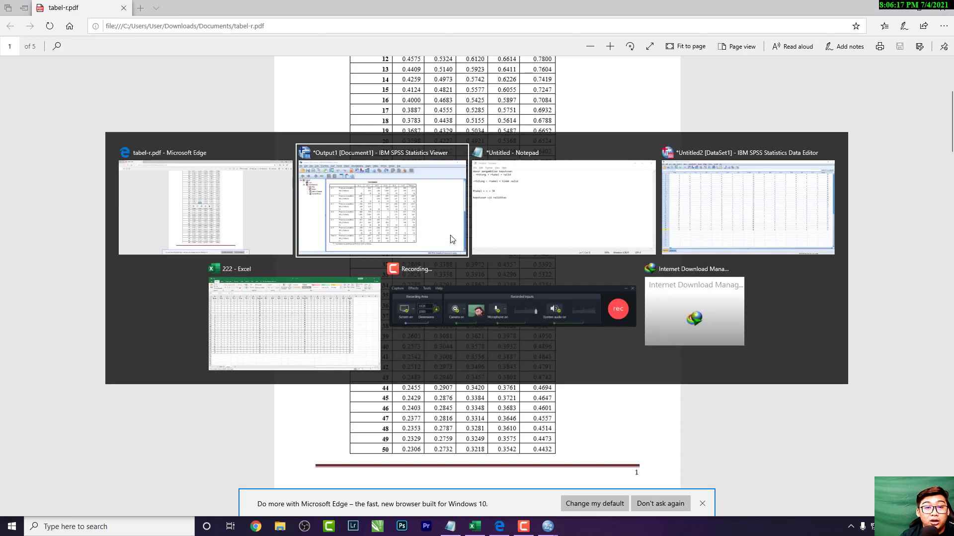
key(alt+Tab)
key(Tab)
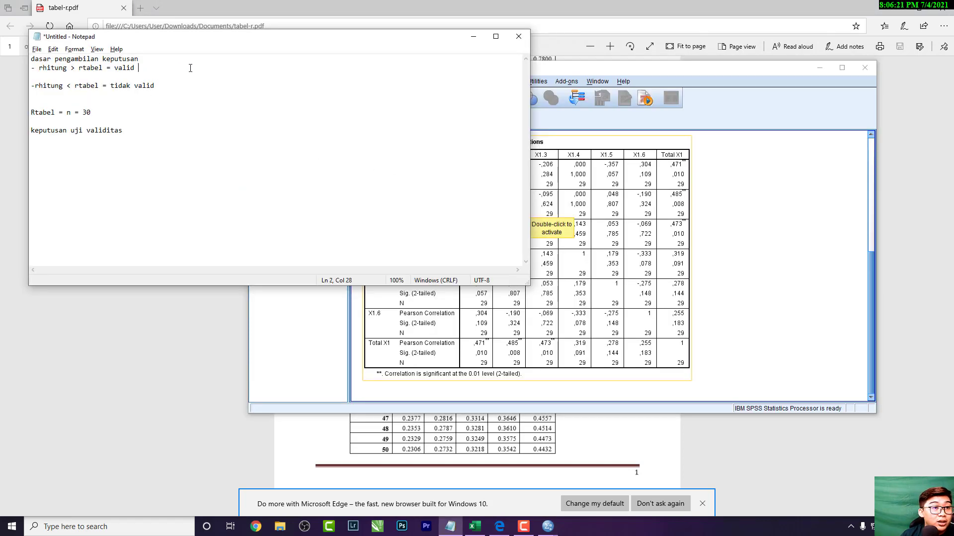
text(0.330)
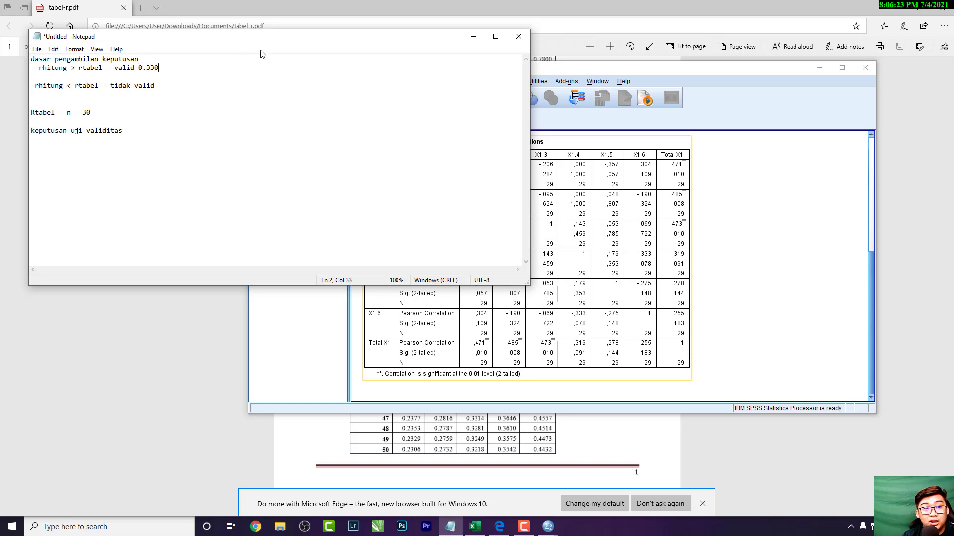
key(alt+Tab)
key(alt+Tab)
key(alt+Tab)
key(Tab)
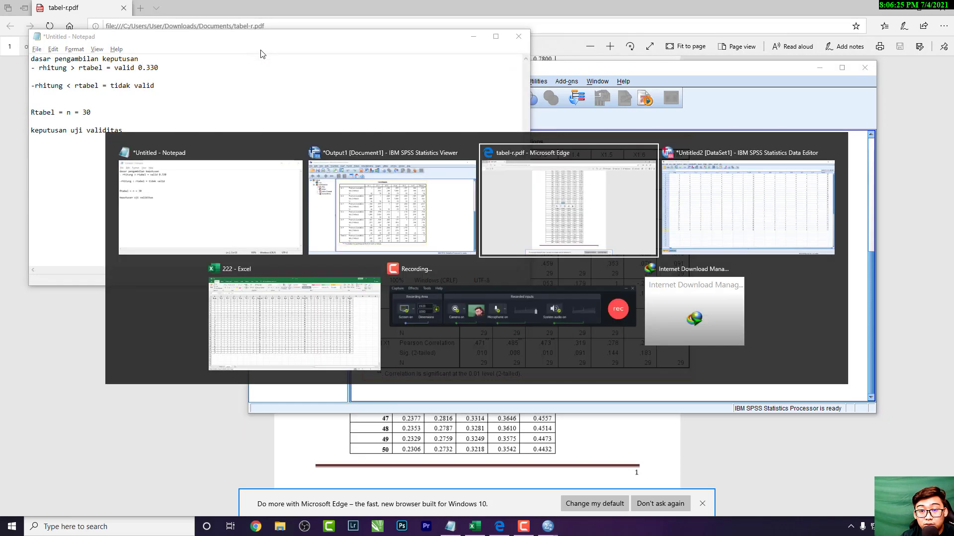
key(alt+Tab)
key(BackSpace)
key(BackSpace)
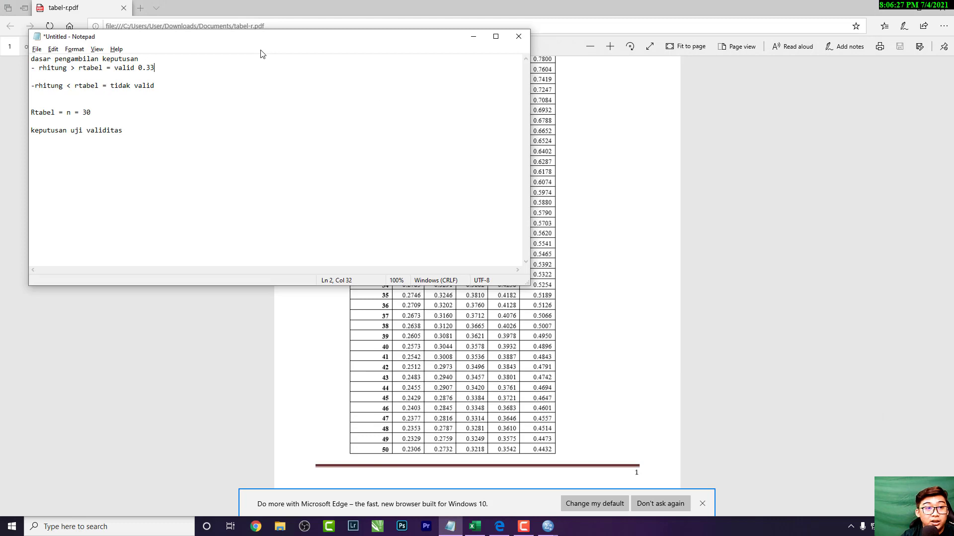
text(550)
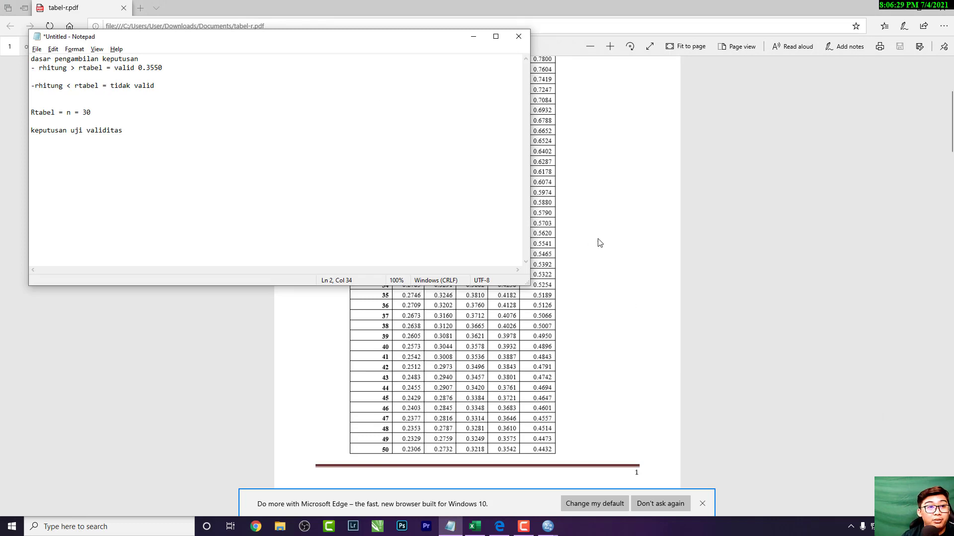
key(alt+Tab)
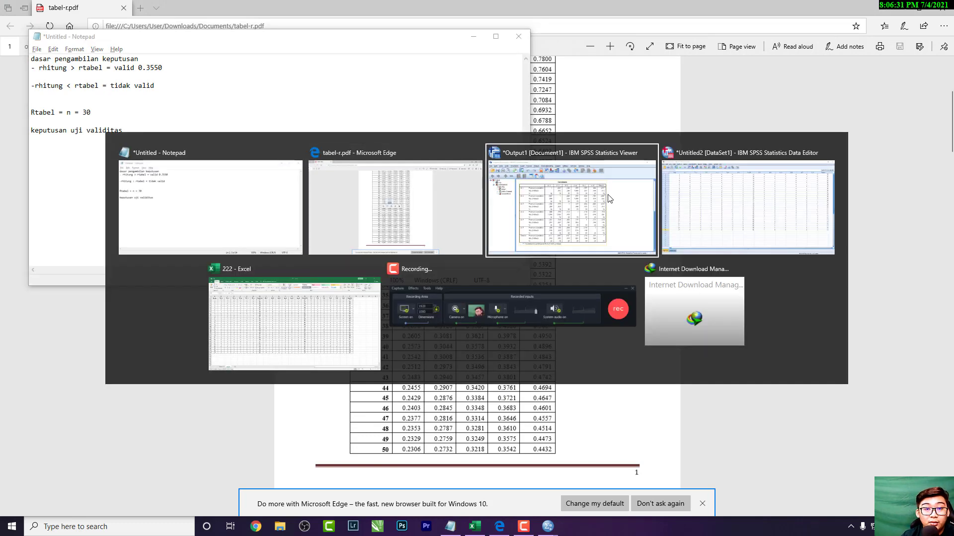
click(610, 199)
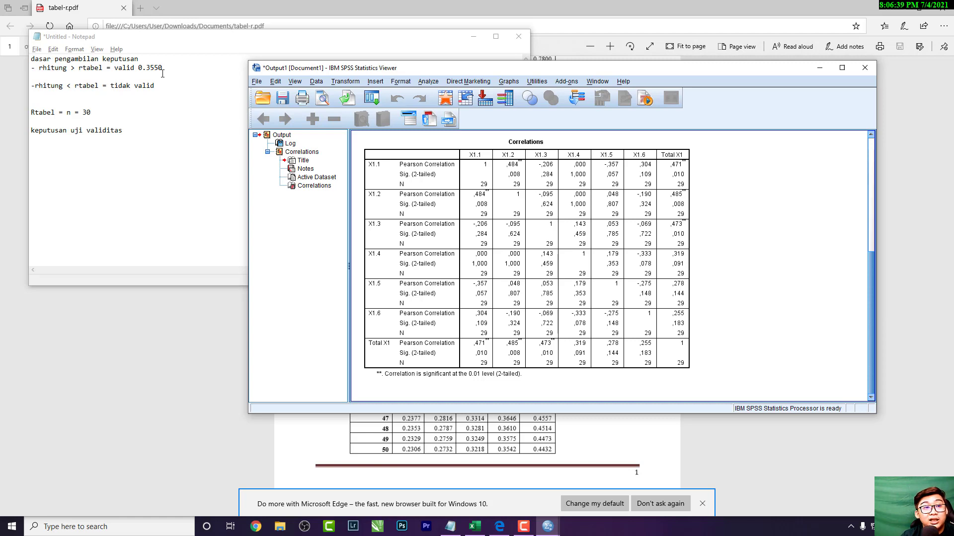
Step: Compare the Pearson correlations of items X1.1 to X1.6 with Total X1 against the r table value 0.3550
click(670, 171)
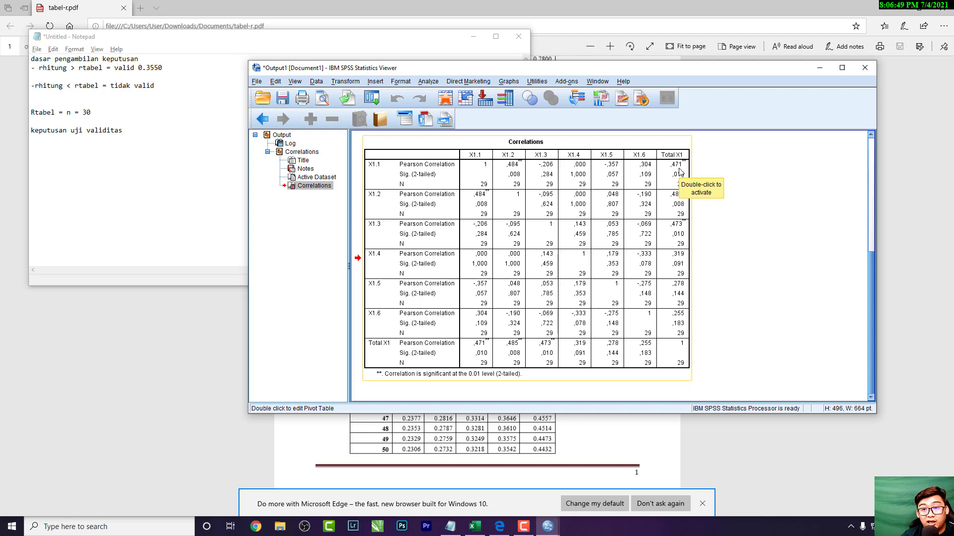
double_click(672, 205)
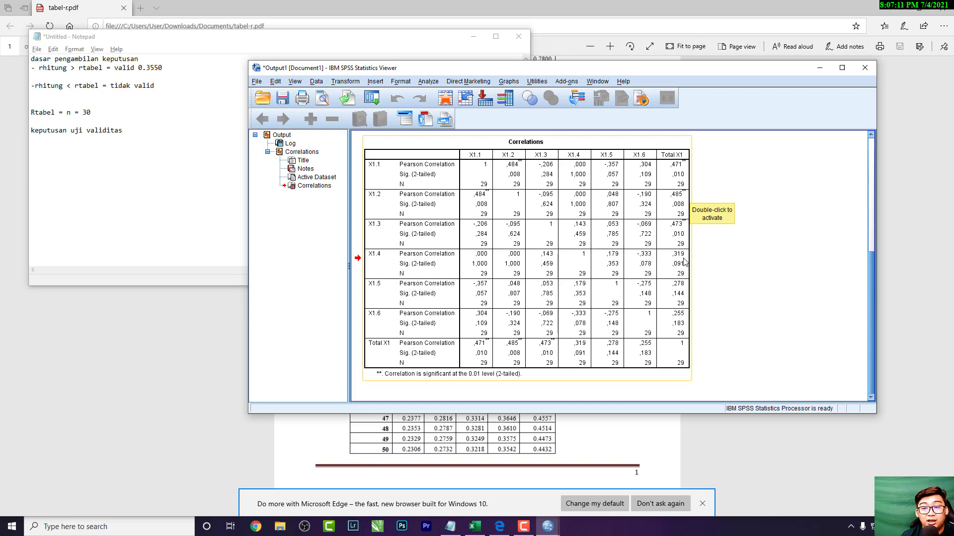
click(373, 259)
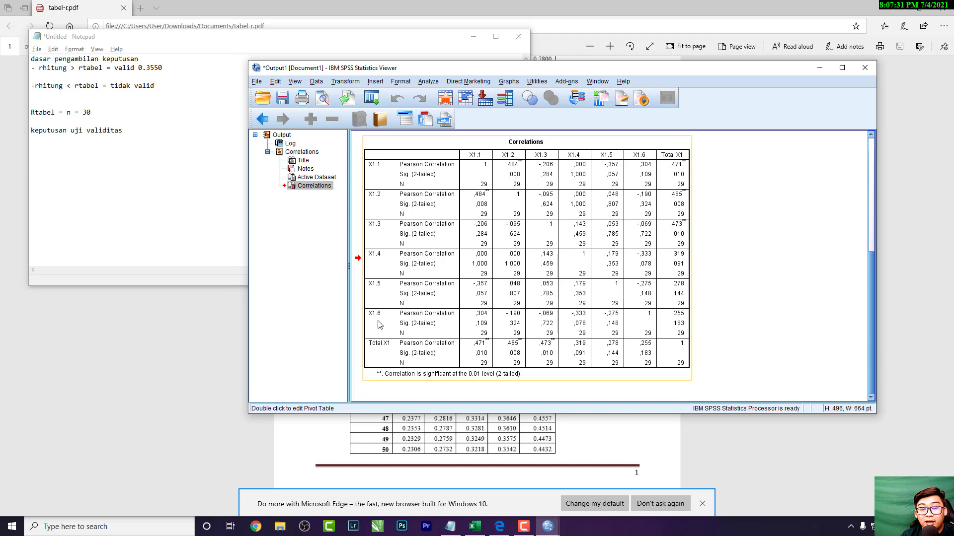
click(375, 294)
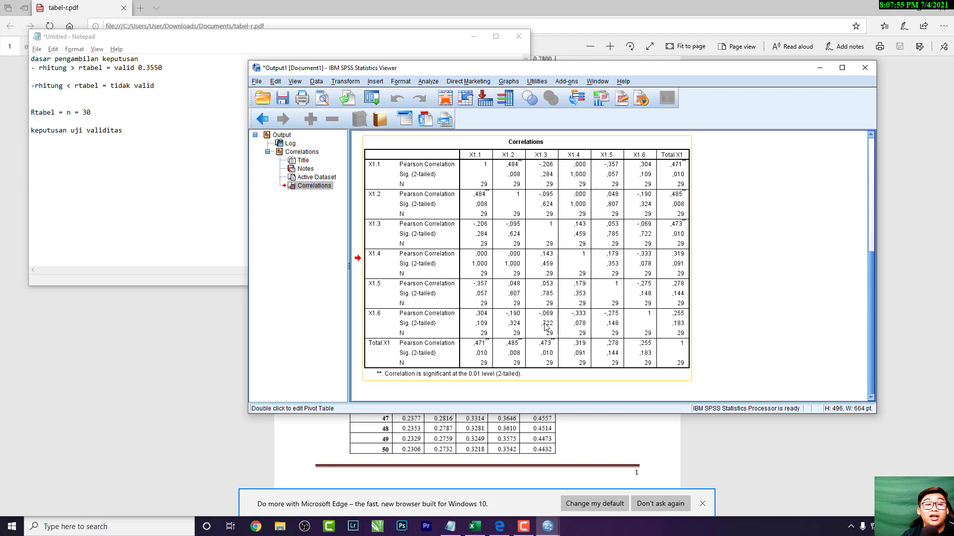
Step: Switch to the Notepad notes and change the sample size n in the "Rtabel" line to 29
click(93, 122)
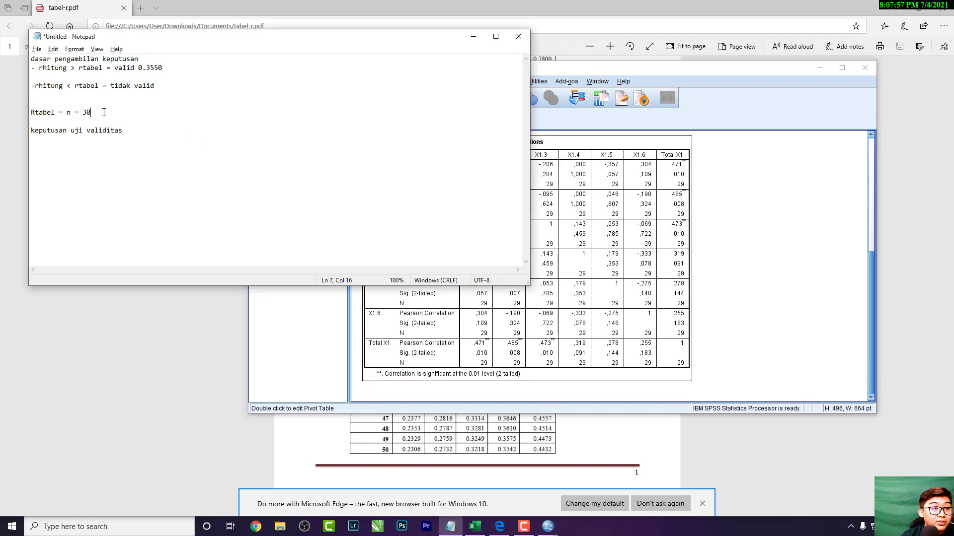
key(BackSpace)
key(BackSpace)
text(29)
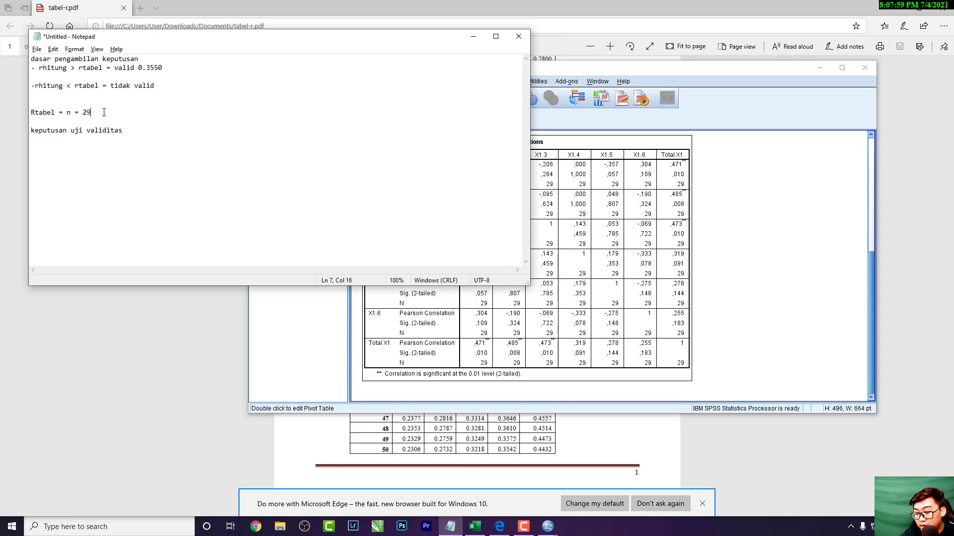
double_click(71, 115)
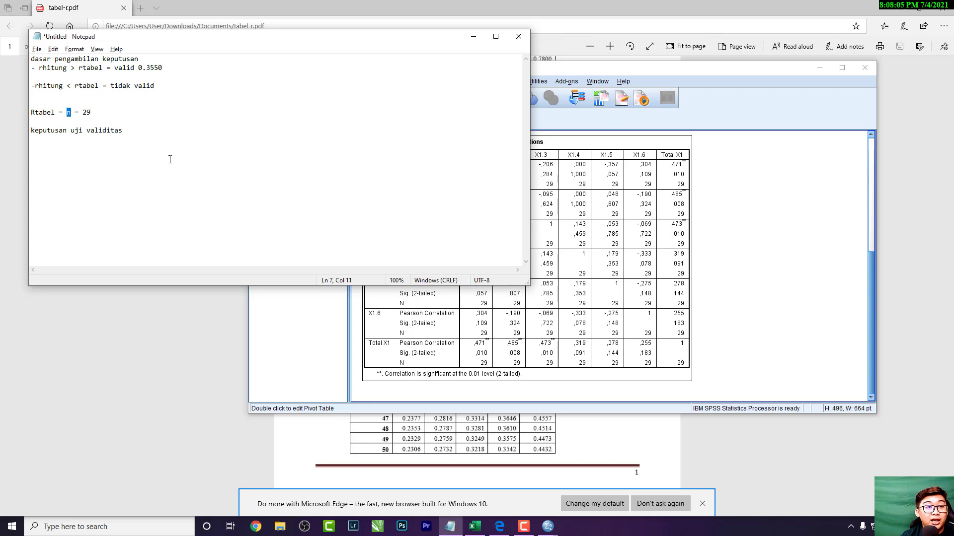
double_click(87, 113)
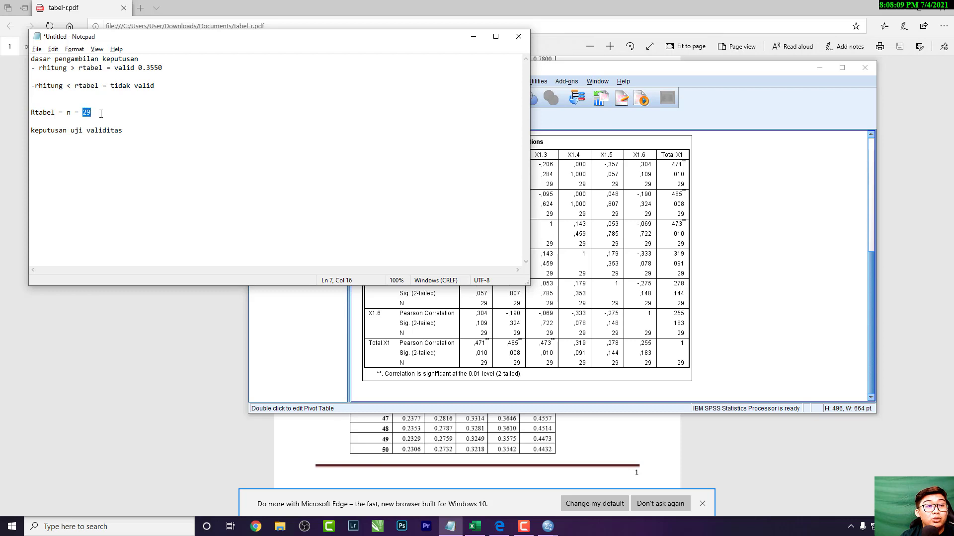
Step: Complete the "keputusan uji validitas" line in the notes with "= tidak valid"
click(128, 131)
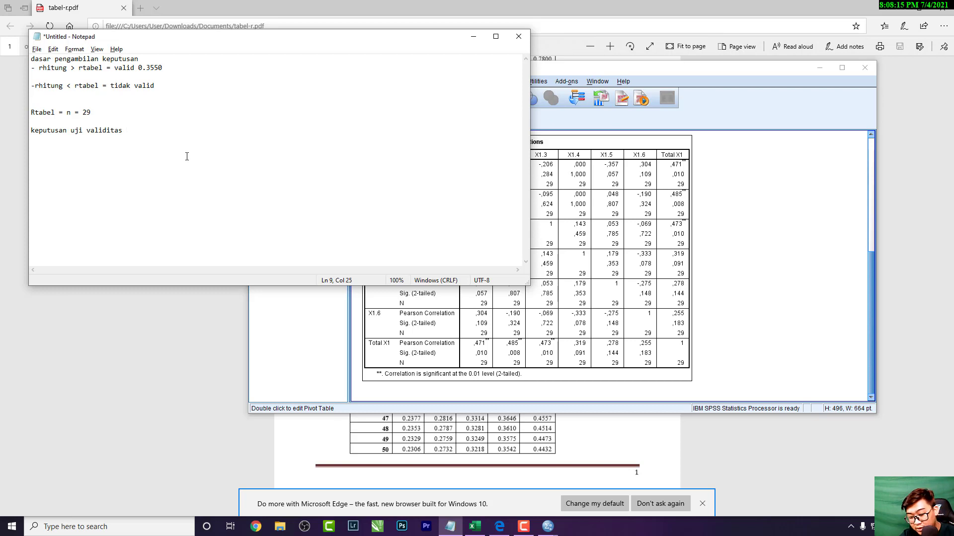
text(tidak val)
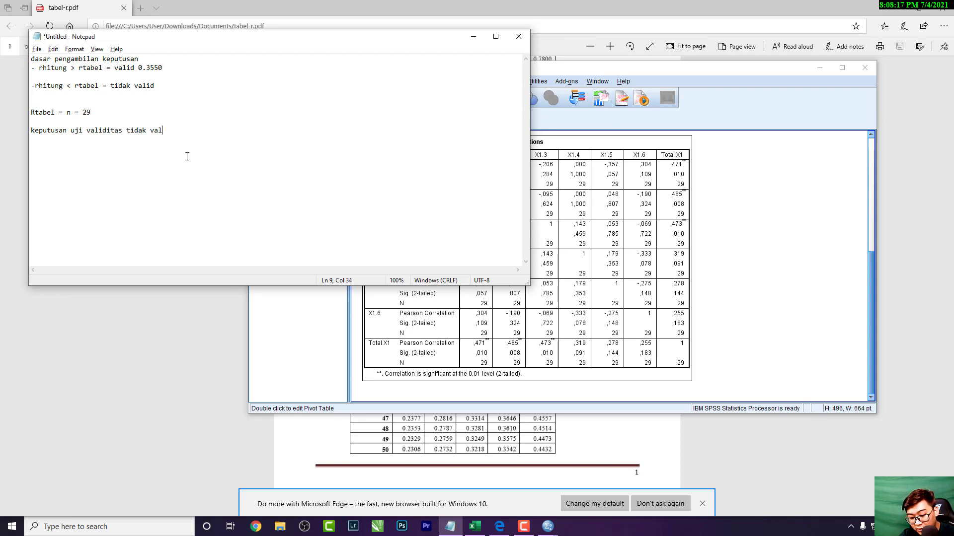
text(id)
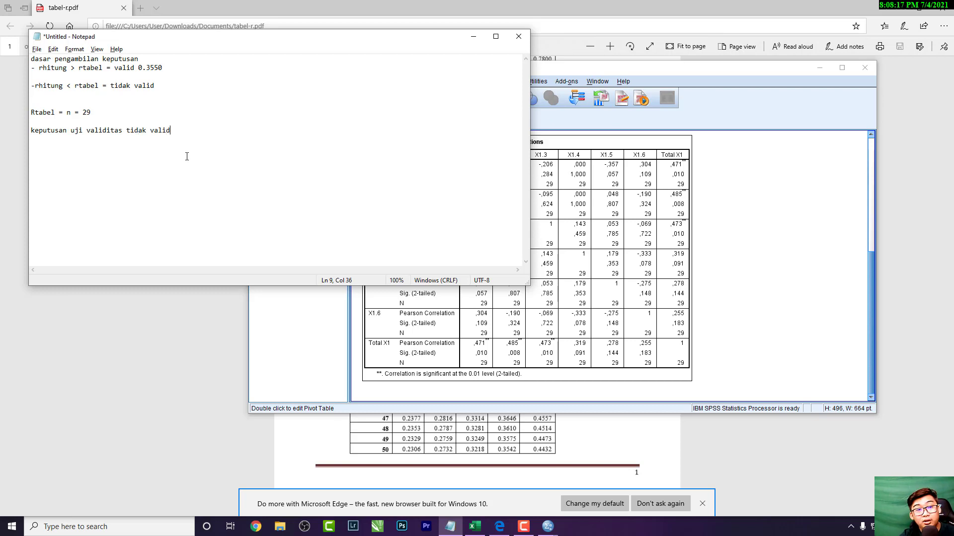
click(127, 130)
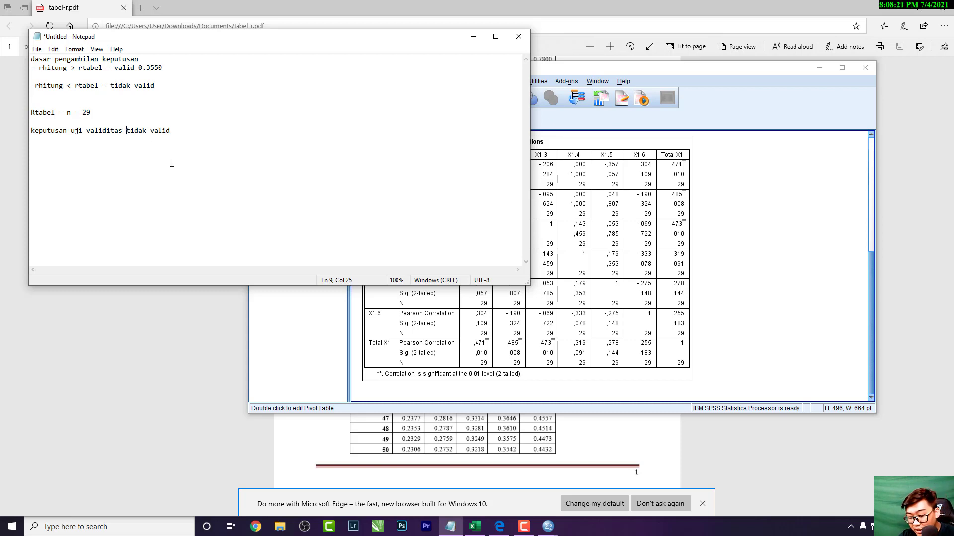
text(=)
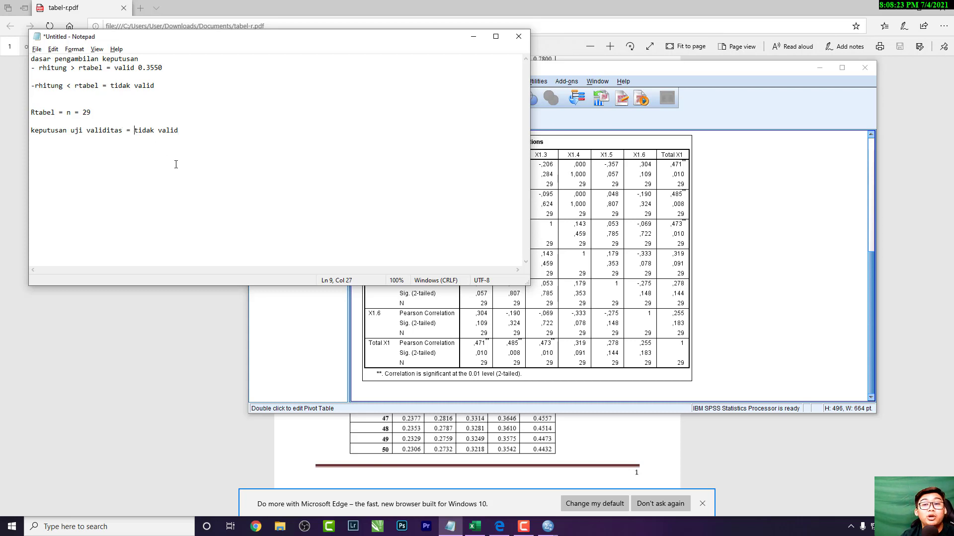
Step: Review the SPSS correlation output alongside the Notepad decision rules and tabel-r.pdf in Edge, ending on the SPSS output
key(alt+Tab)
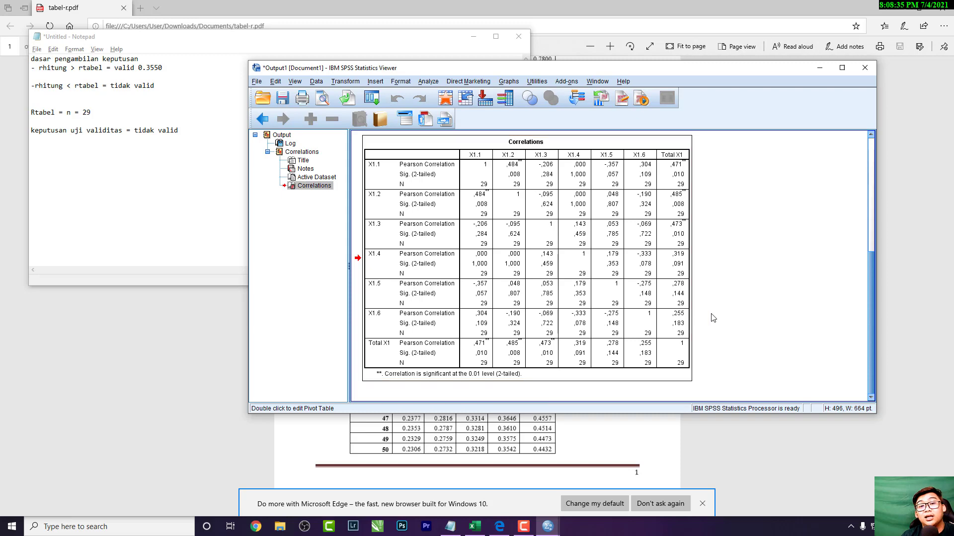
key(alt+Tab)
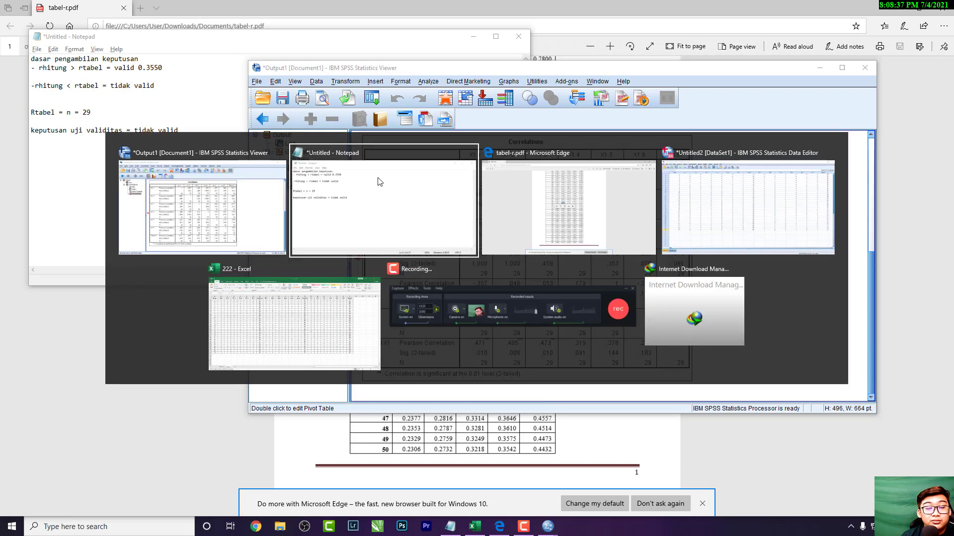
key(alt+Tab)
key(alt+Tab)
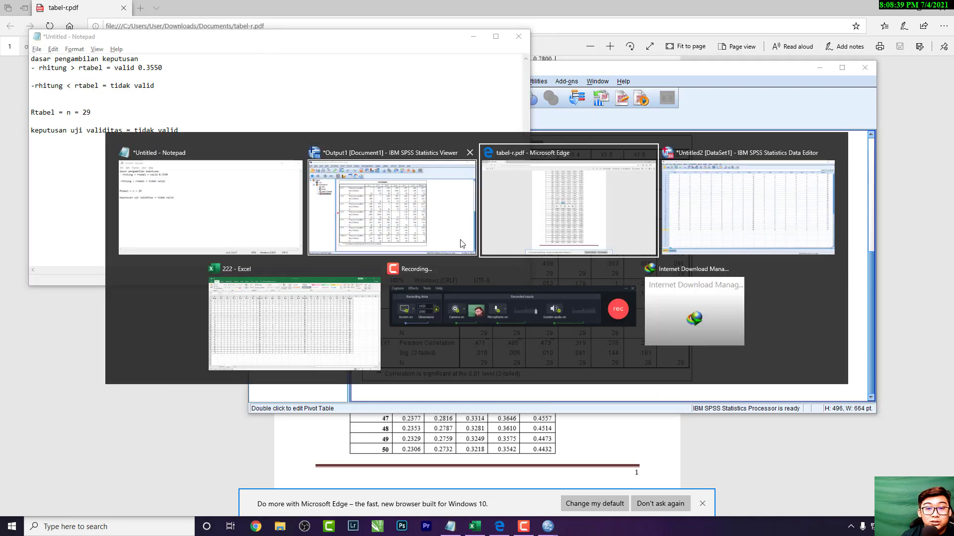
key(alt+Tab)
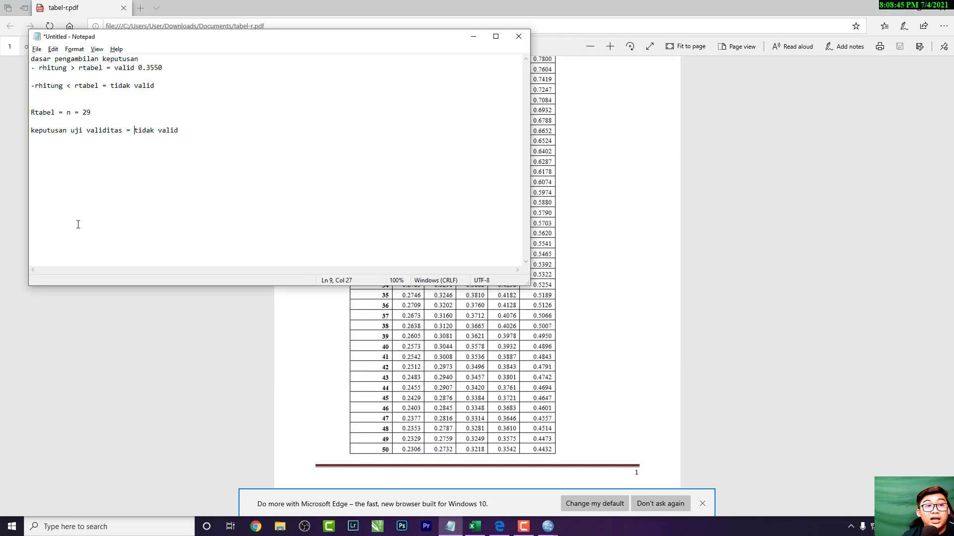
key(alt+Tab)
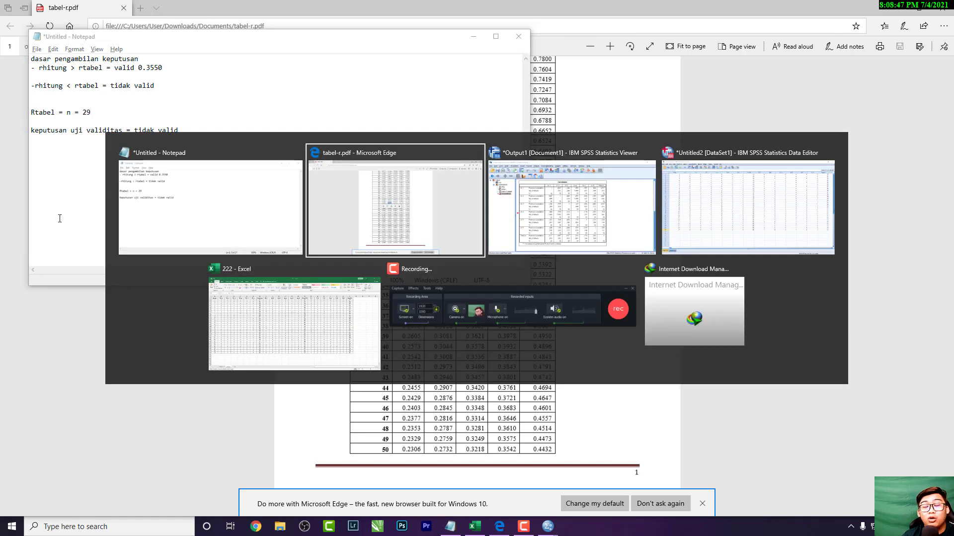
key(alt+Tab)
key(alt+Tab)
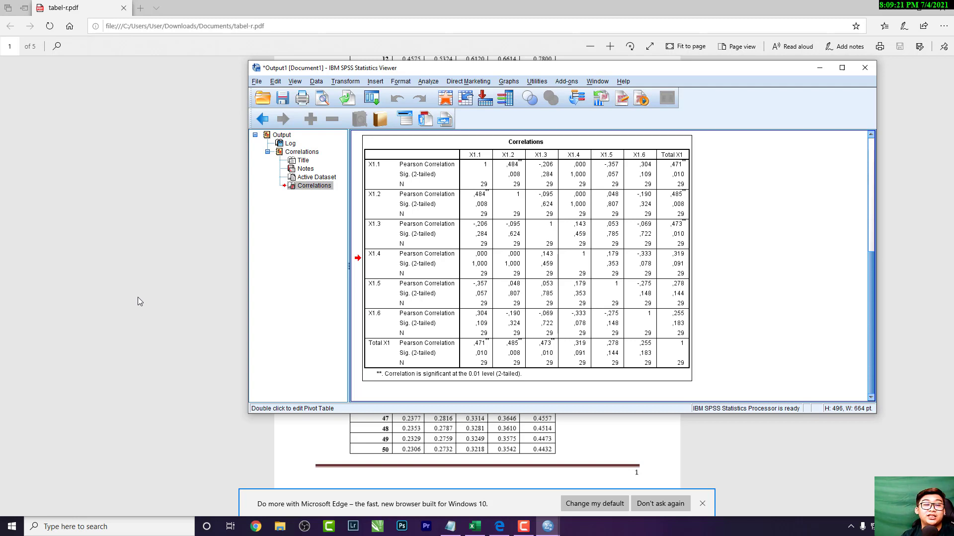
Step: Switch from the SPSS output to the 222 workbook in Excel
key(alt+Tab)
key(alt+Tab)
key(alt+Tab)
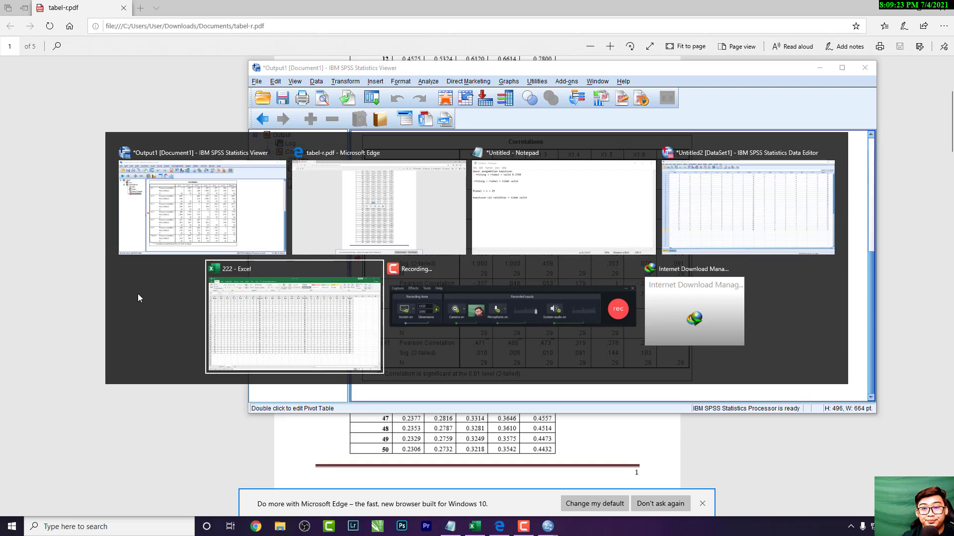